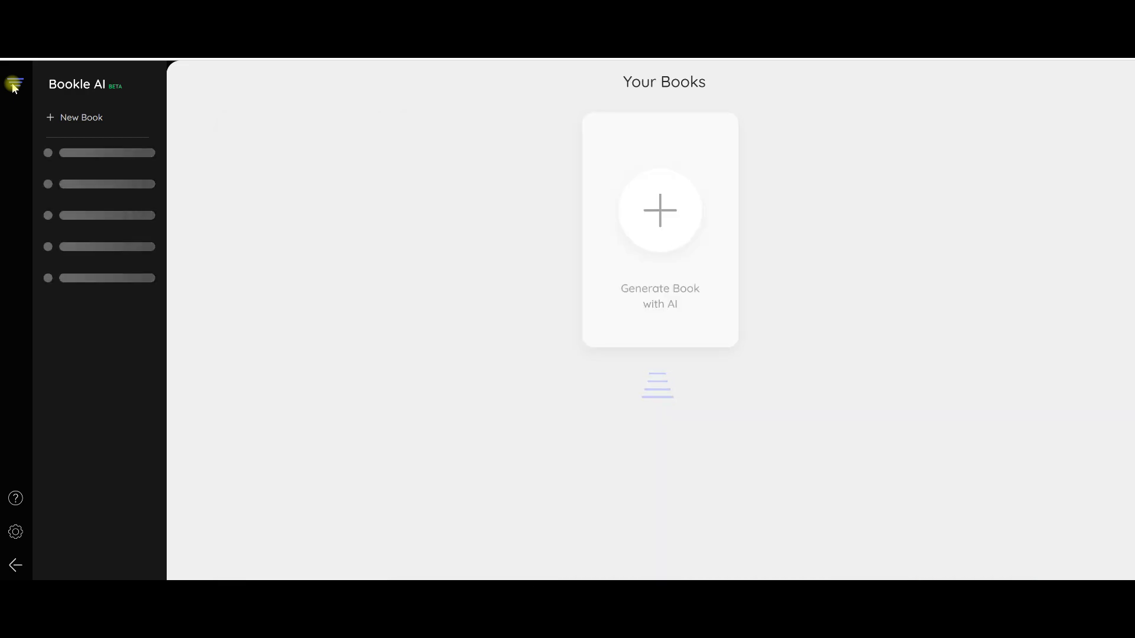
Step: Start a new funnel in Funnel AI using the "AI Book Template - Lead Page" lead page template
{"action": "left_click", "coordinate": [16, 118]}
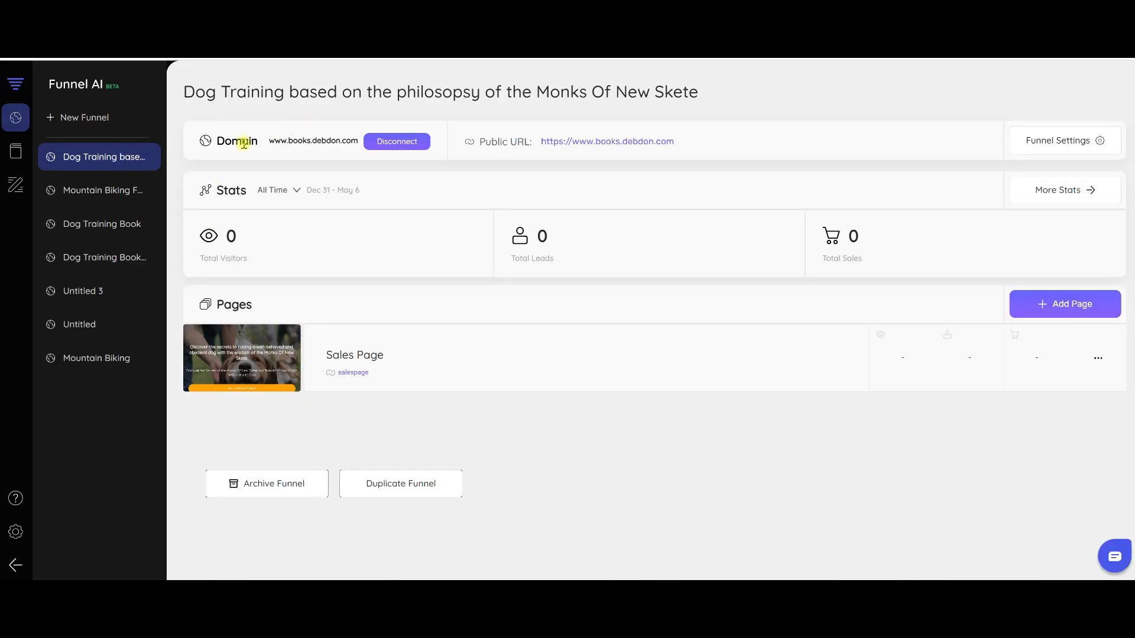
{"action": "left_click", "coordinate": [95, 118]}
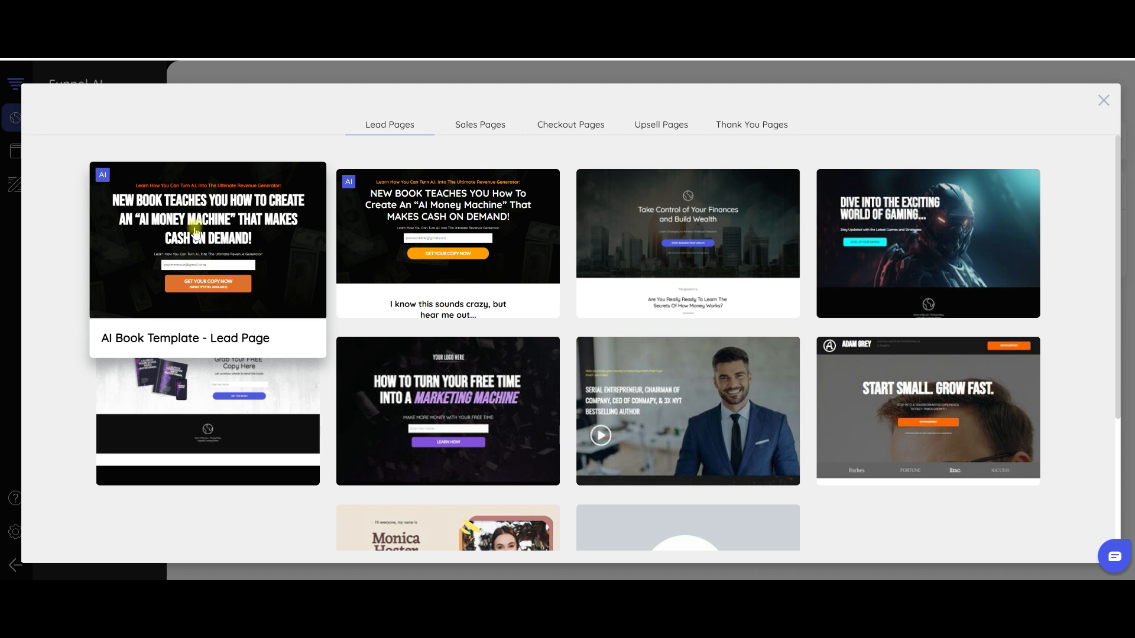
{"action": "left_click", "coordinate": [293, 280]}
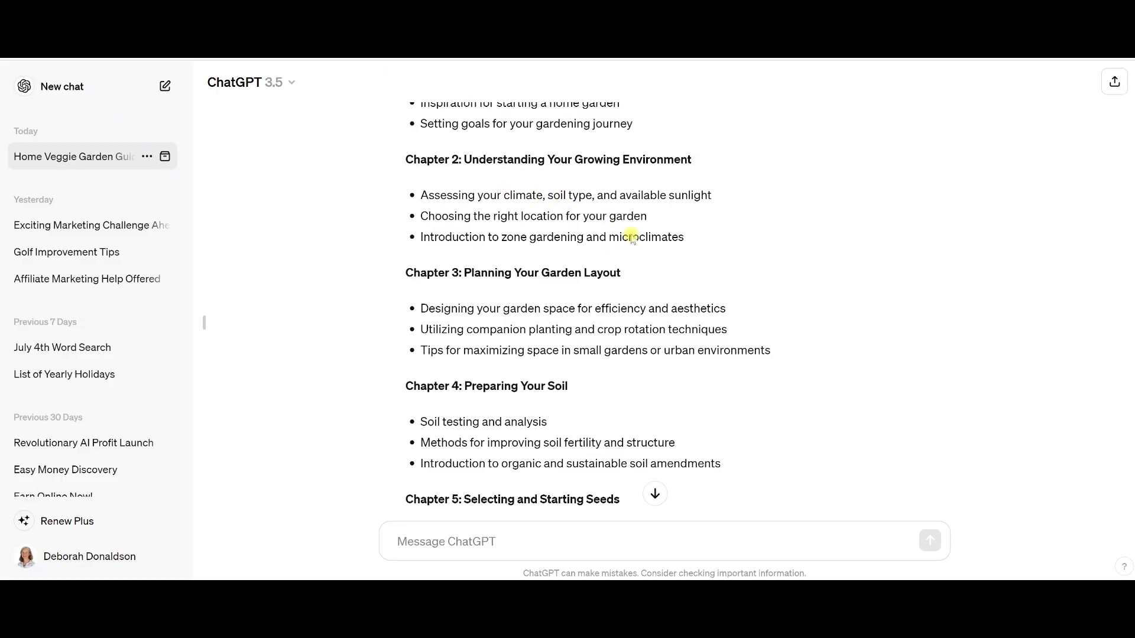
Step: Copy the title "From Seed to Supper: A Beginner's Guide to Home Vegetable Gardening" from ChatGPT and submit it as the book's name in Autofunnel.ai
{"action": "scroll", "coordinate": [572, 210], "scroll_direction": "up", "scroll_amount": 10}
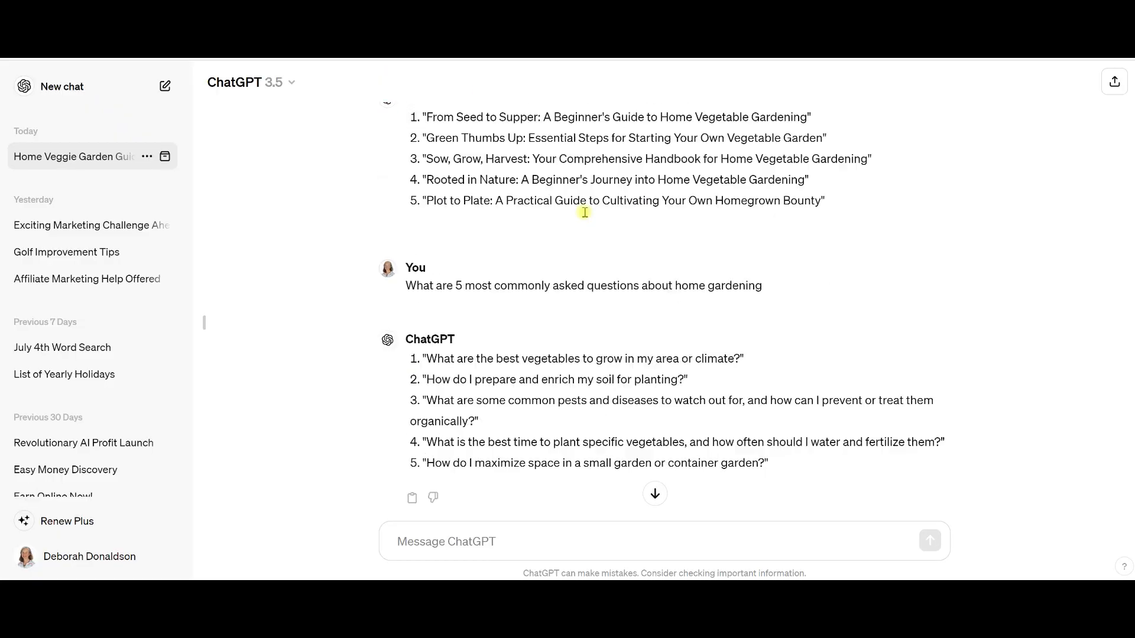
{"action": "left_click_drag", "start_coordinate": [807, 231], "coordinate": [430, 233]}
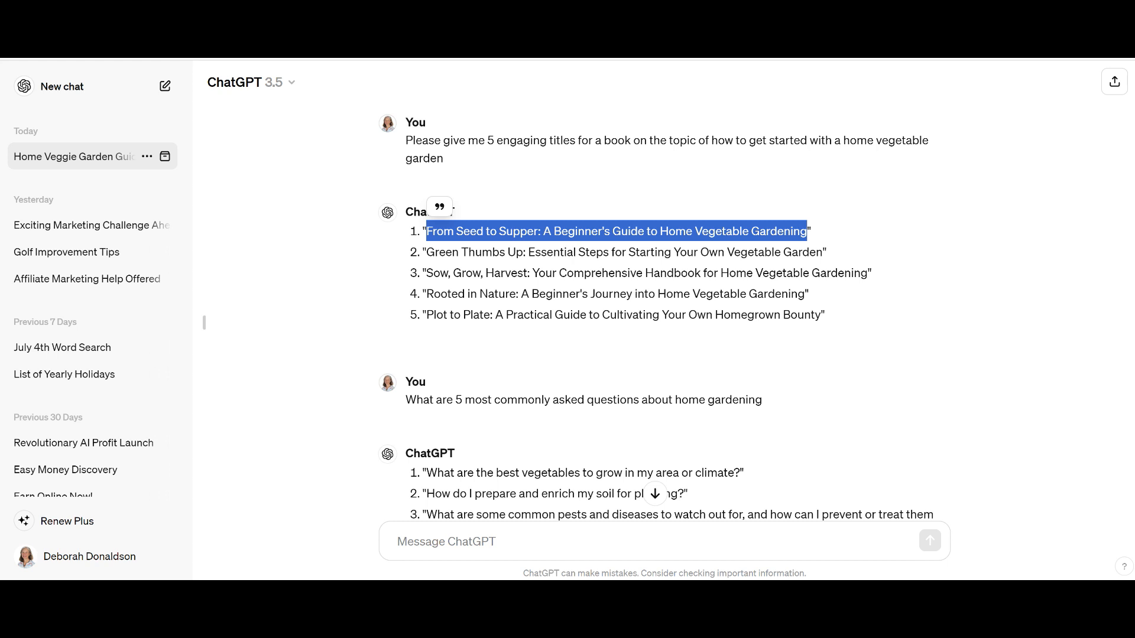
{"action": "left_click", "coordinate": [177, 12]}
{"action": "left_click", "coordinate": [471, 228]}
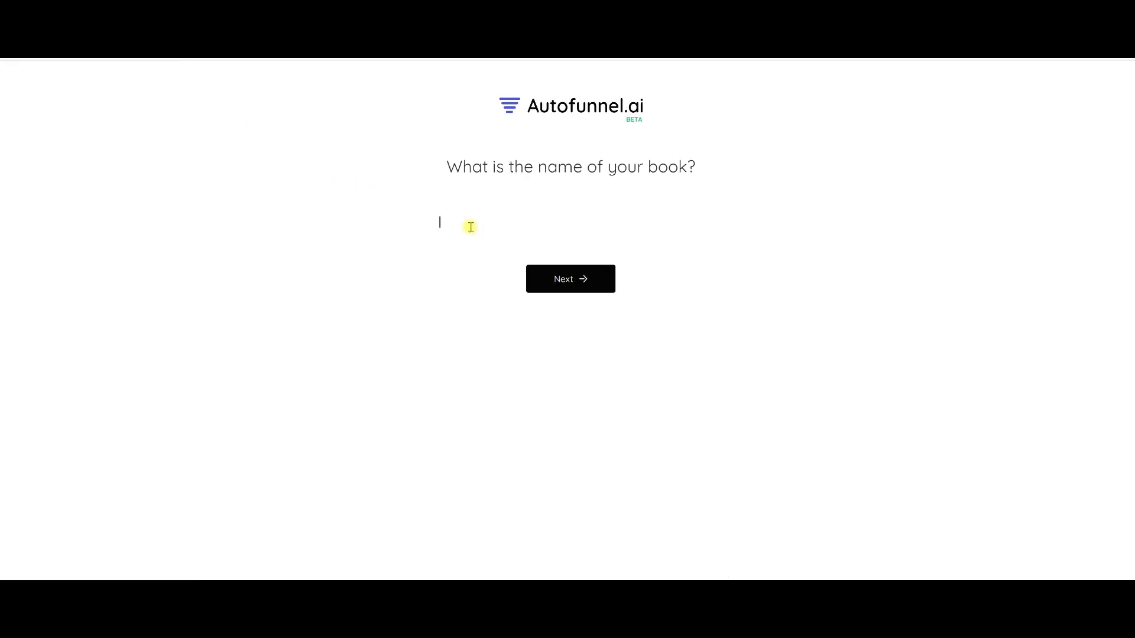
{"action": "key", "text": "ctrl+v"}
{"action": "left_click", "coordinate": [571, 281]}
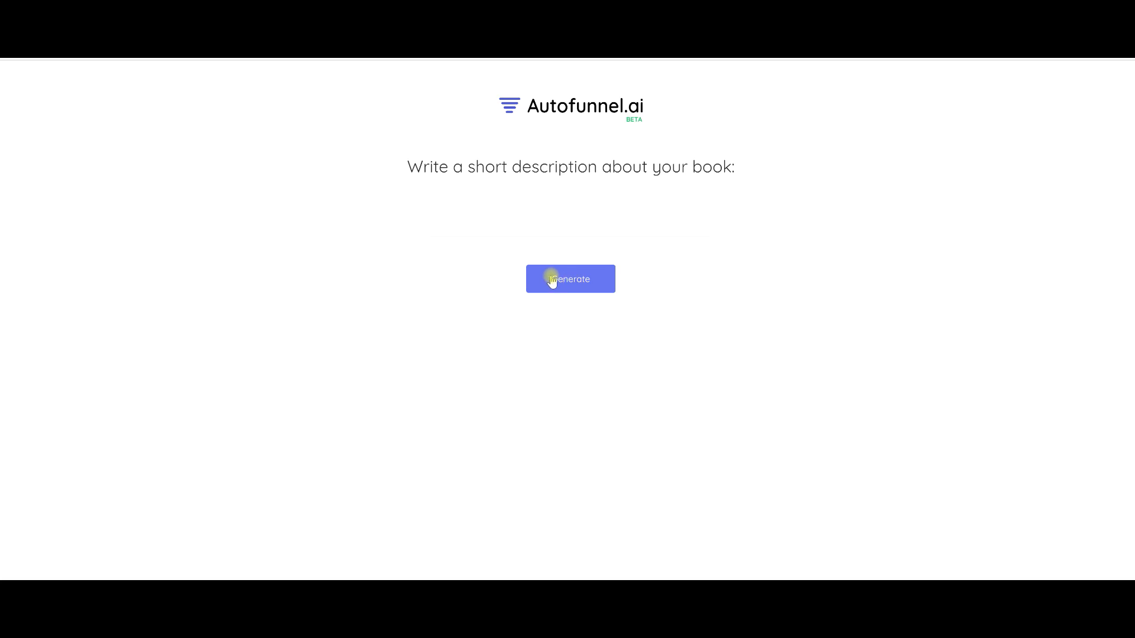
Step: Write a short book description beginning with "This" for the AI lead page and look over the generated page
{"action": "left_click", "coordinate": [483, 226]}
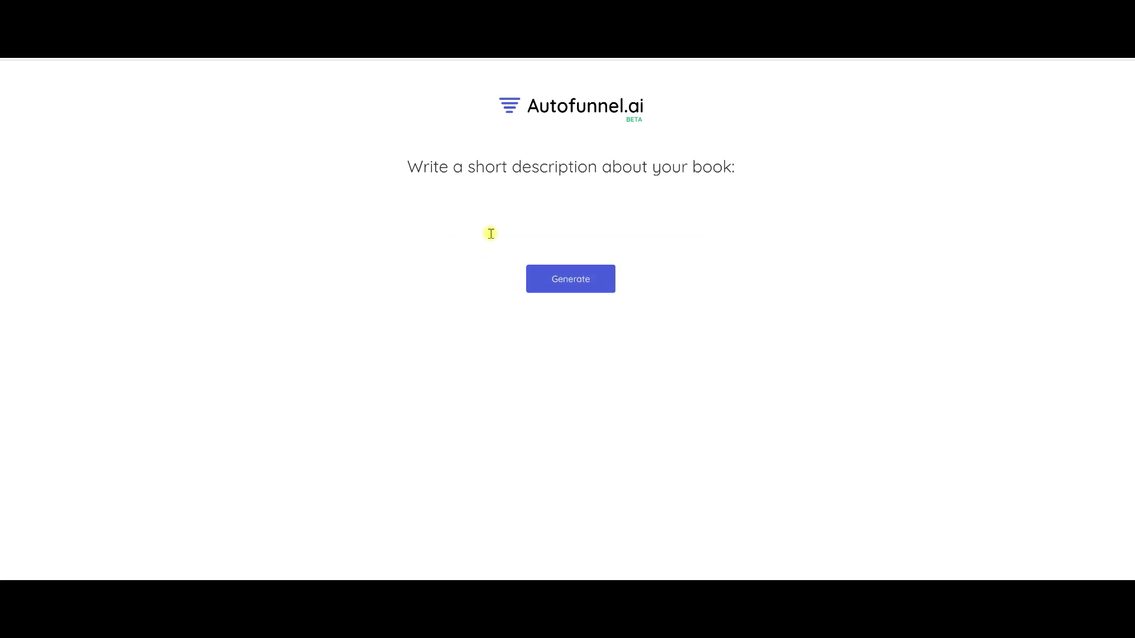
{"action": "type", "text": "This"}
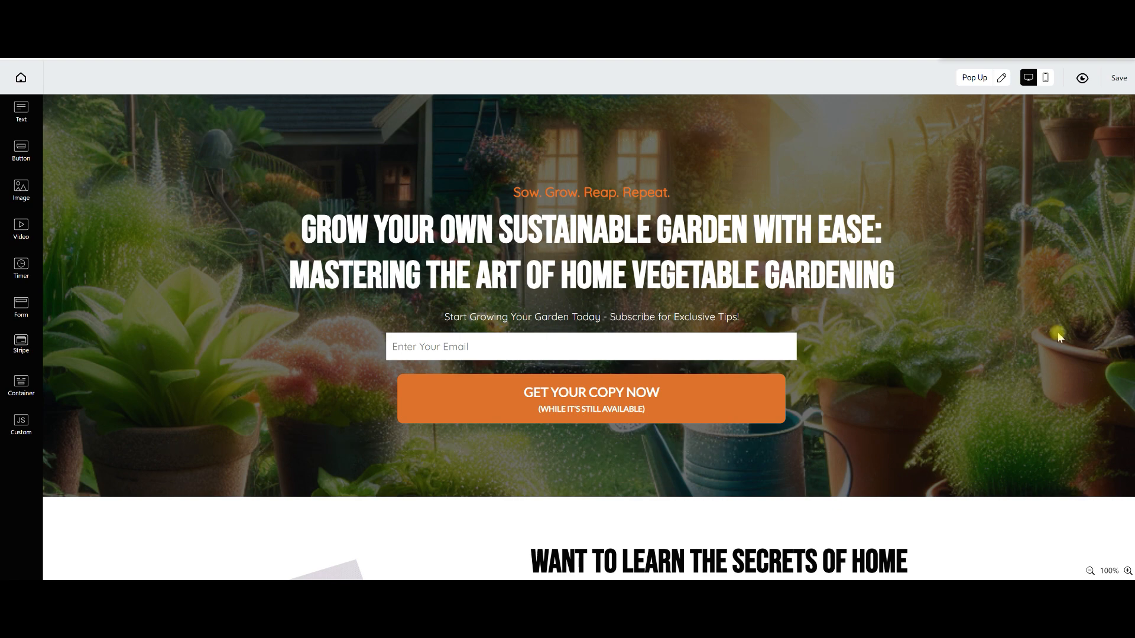
{"action": "scroll", "coordinate": [1040, 337], "scroll_direction": "down", "scroll_amount": 5}
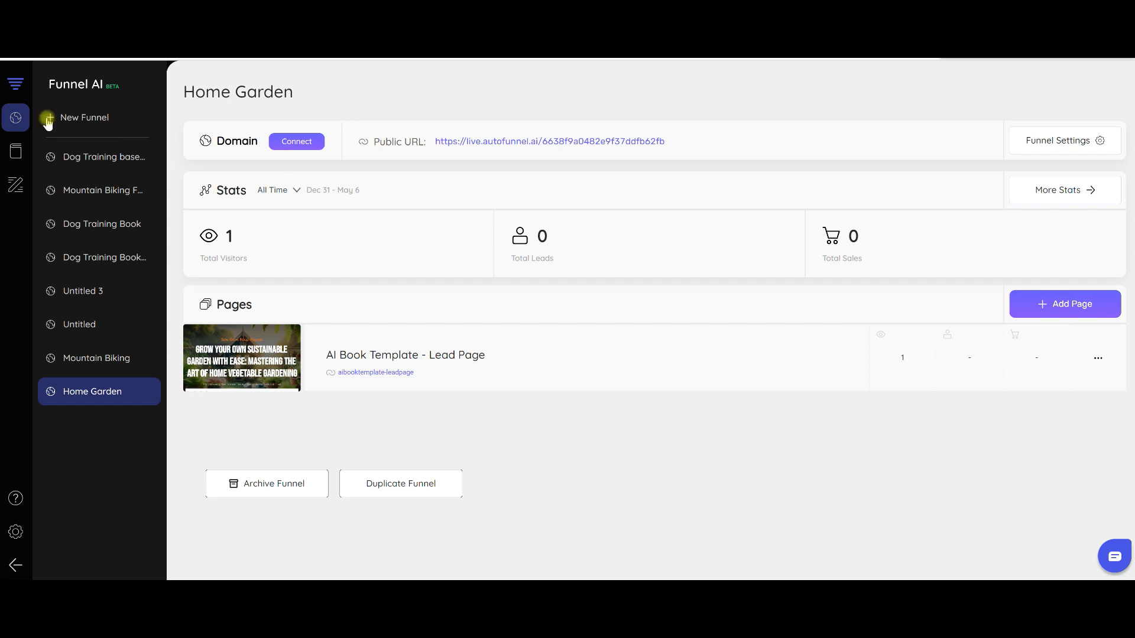
Step: Download the first "From Seed To Supper" book in the Bookle AI library as a PDF
{"action": "left_click", "coordinate": [15, 151]}
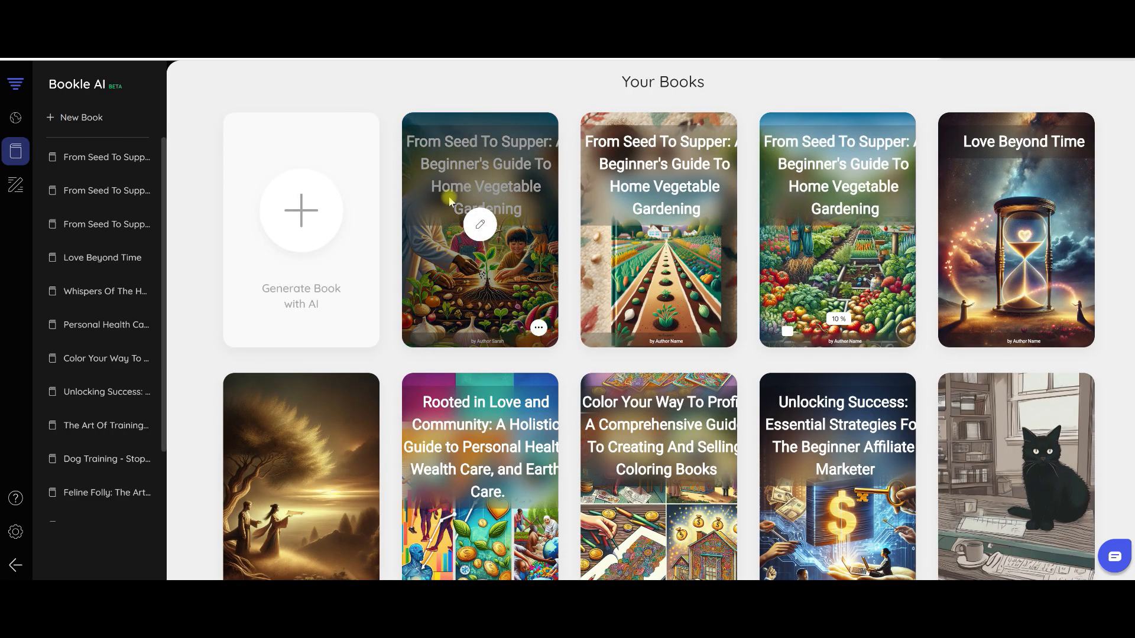
{"action": "left_click", "coordinate": [538, 329]}
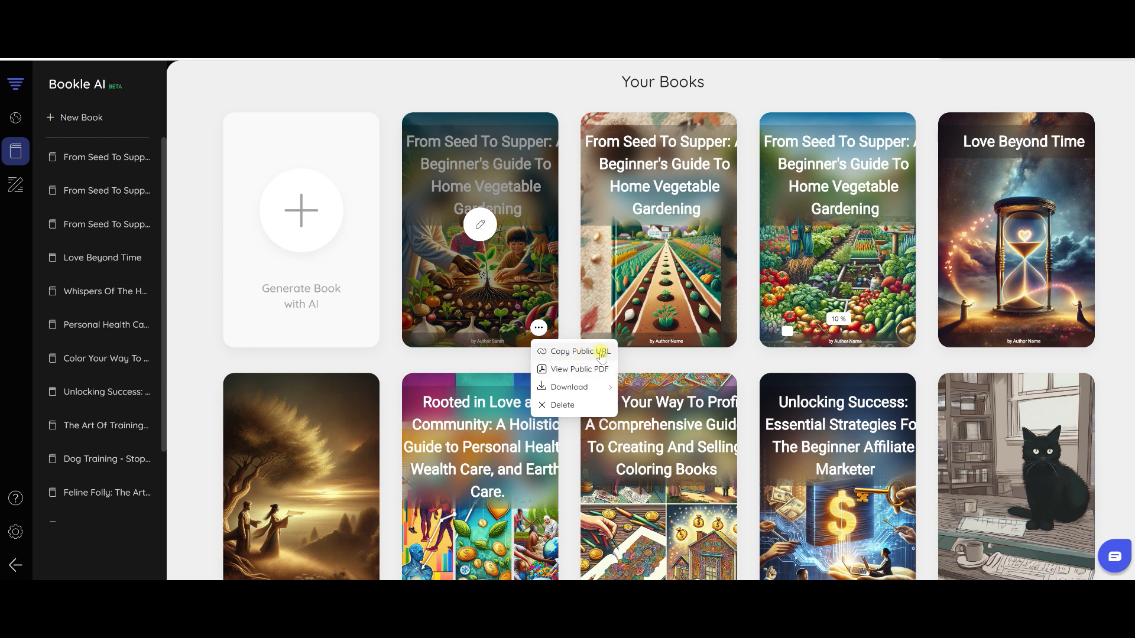
{"action": "mouse_move", "coordinate": [570, 390]}
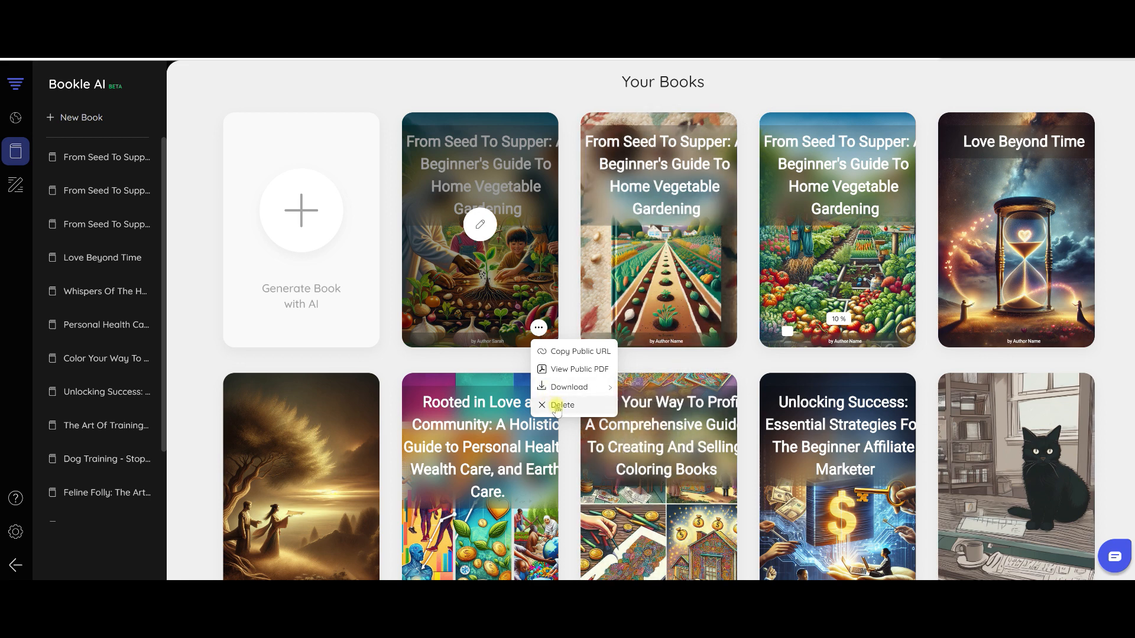
{"action": "left_click", "coordinate": [184, 185]}
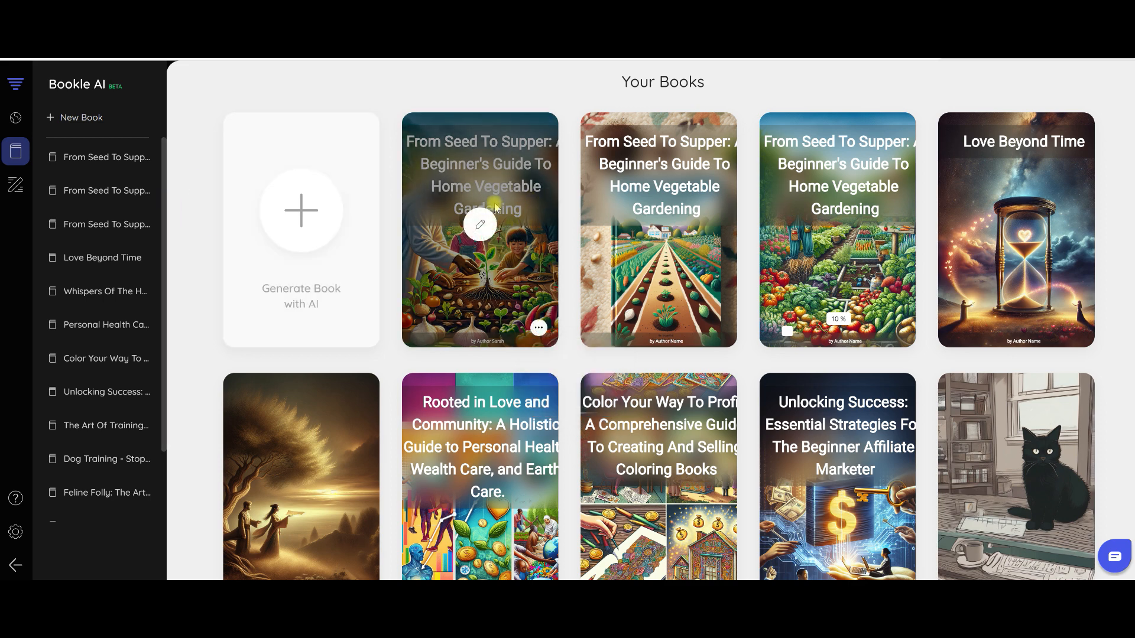
{"action": "left_click", "coordinate": [538, 330]}
{"action": "left_click", "coordinate": [538, 330]}
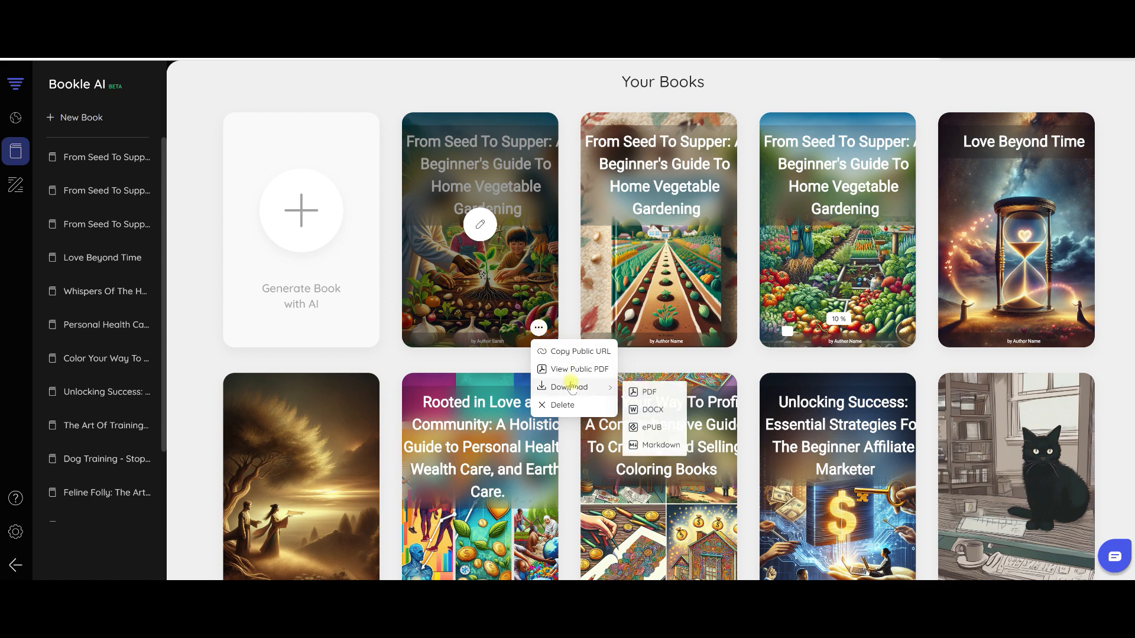
{"action": "left_click", "coordinate": [650, 393]}
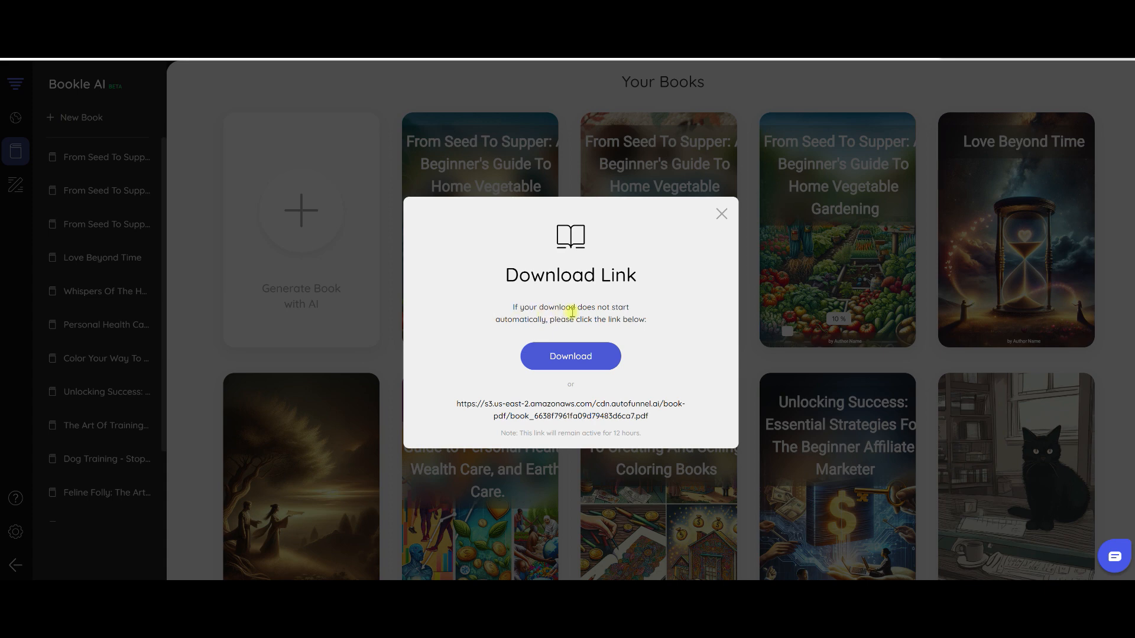
{"action": "left_click", "coordinate": [561, 353]}
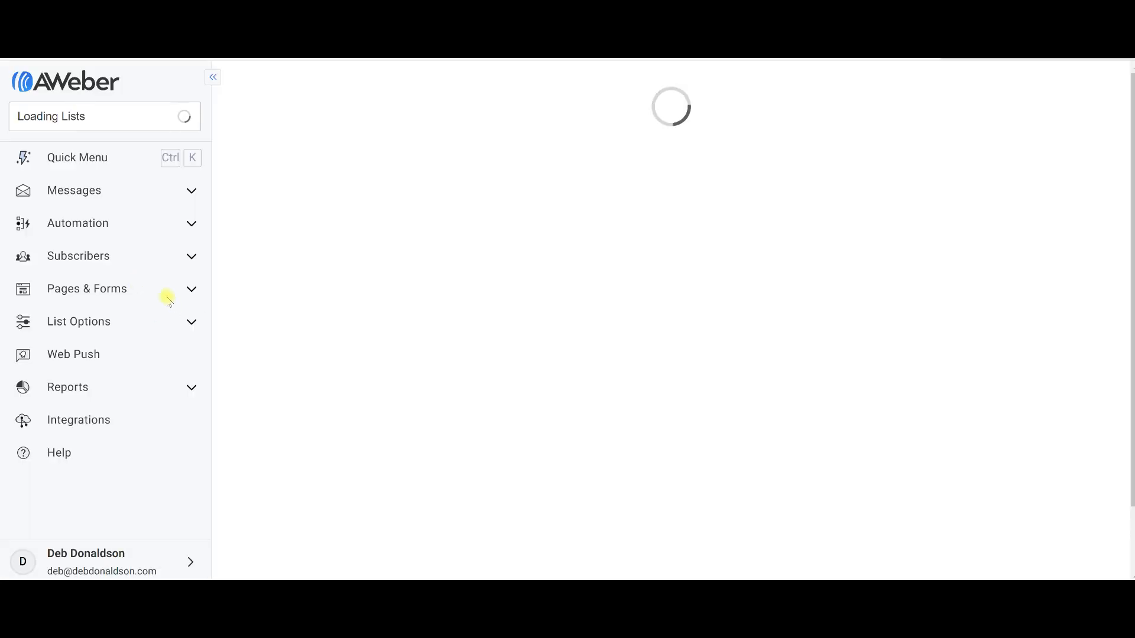
Step: Start a new website sign up form in AWeber and review its default name and email layout
{"action": "left_click", "coordinate": [190, 287]}
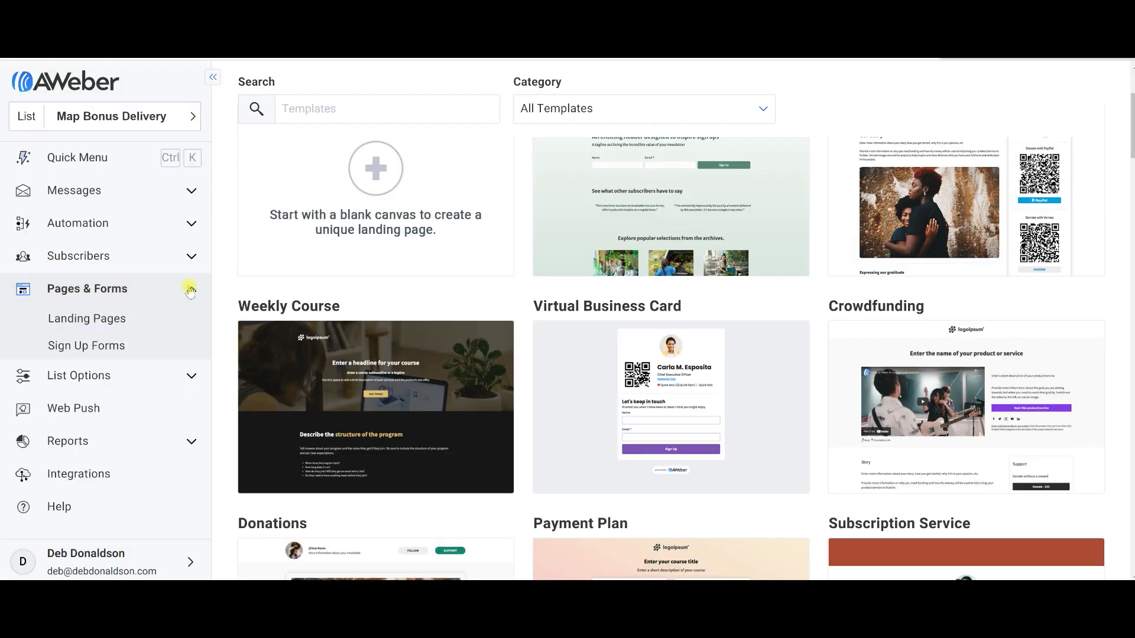
{"action": "left_click", "coordinate": [122, 349]}
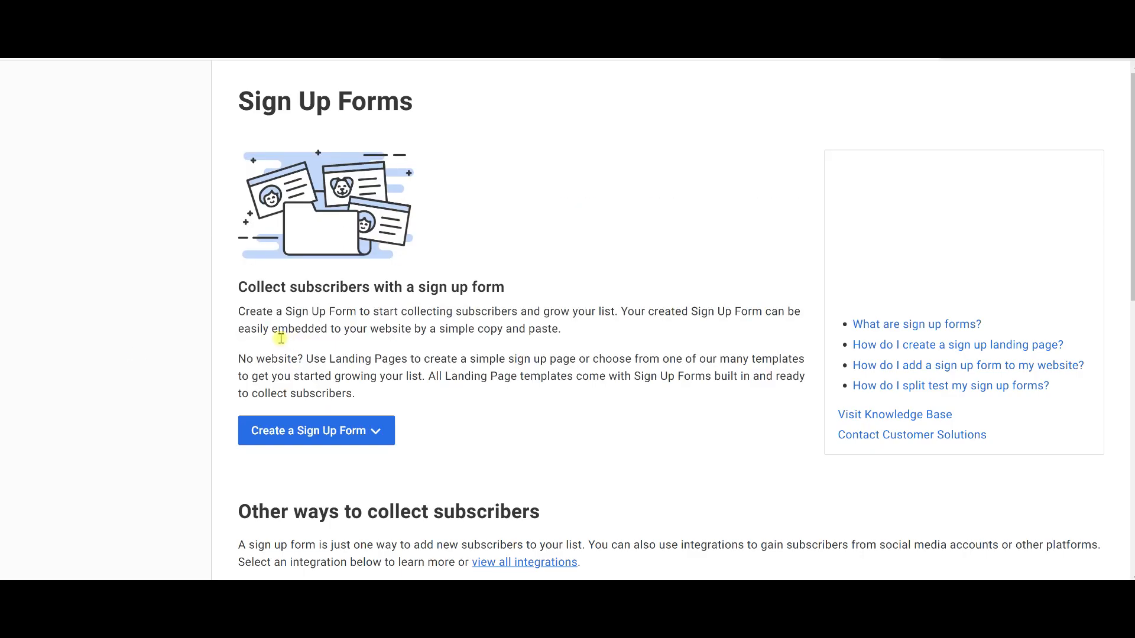
{"action": "left_click", "coordinate": [285, 433]}
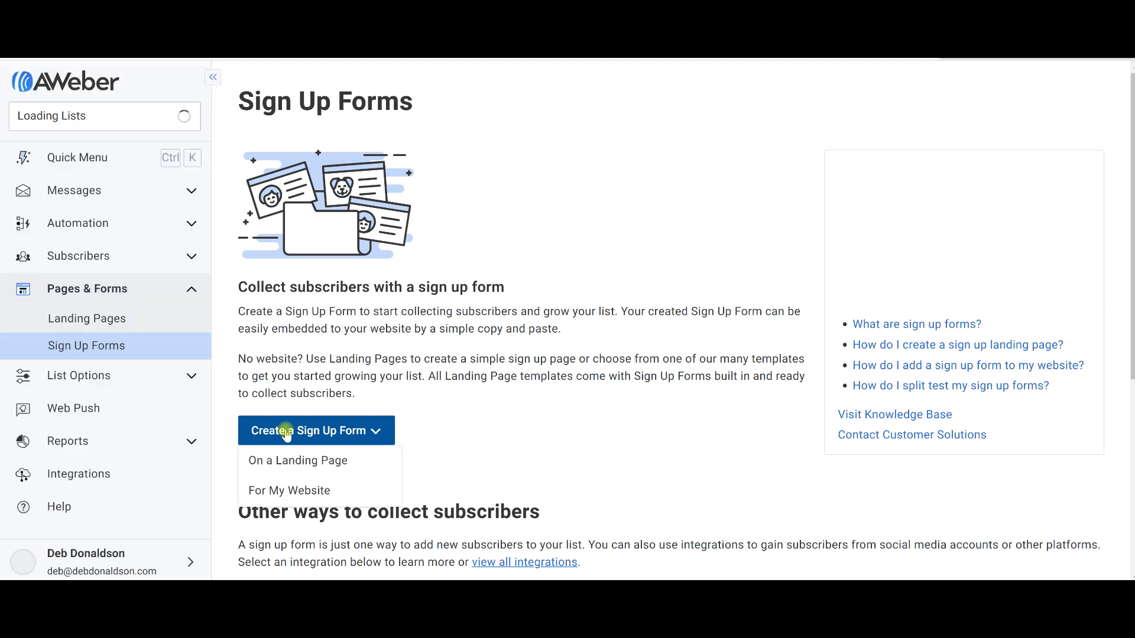
{"action": "left_click", "coordinate": [289, 491]}
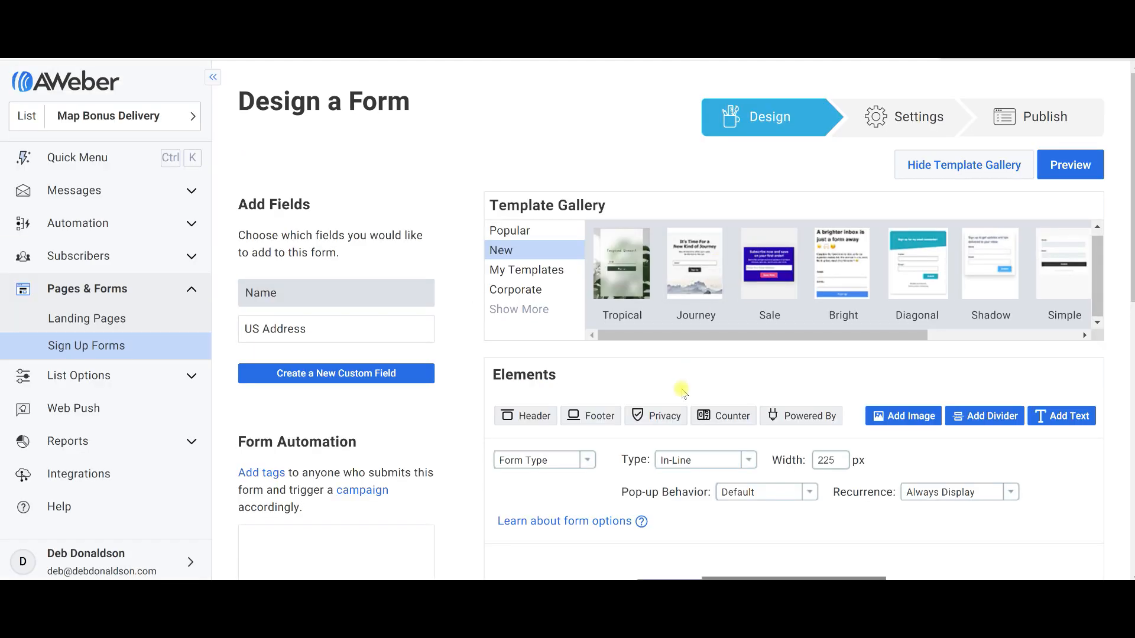
{"action": "scroll", "coordinate": [683, 393], "scroll_direction": "down", "scroll_amount": 5}
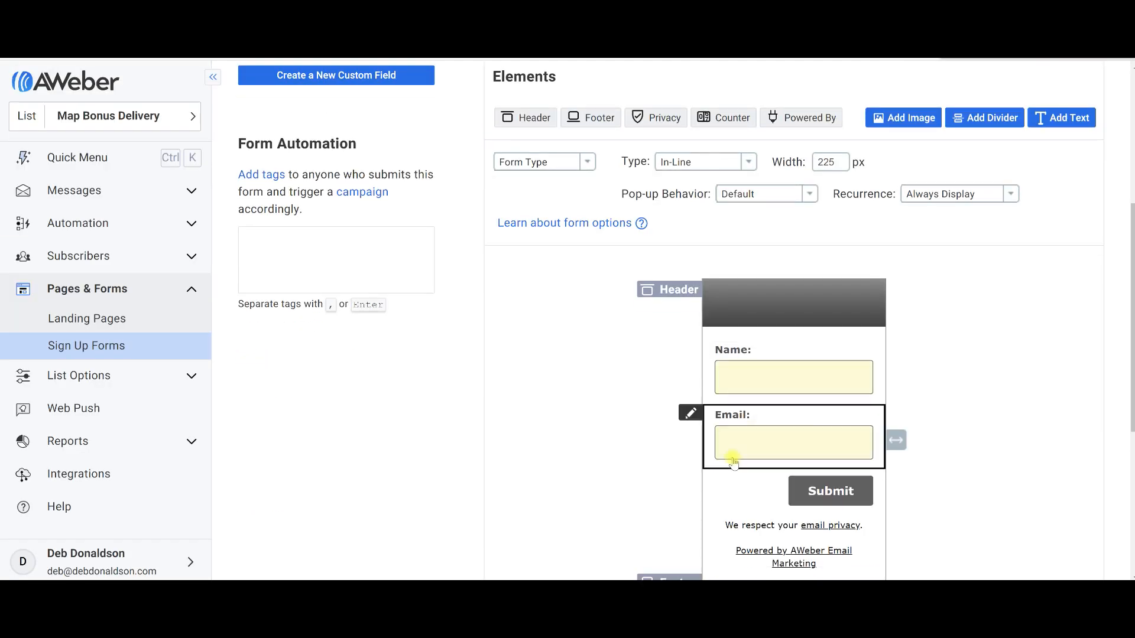
{"action": "scroll", "coordinate": [934, 452], "scroll_direction": "down", "scroll_amount": 3}
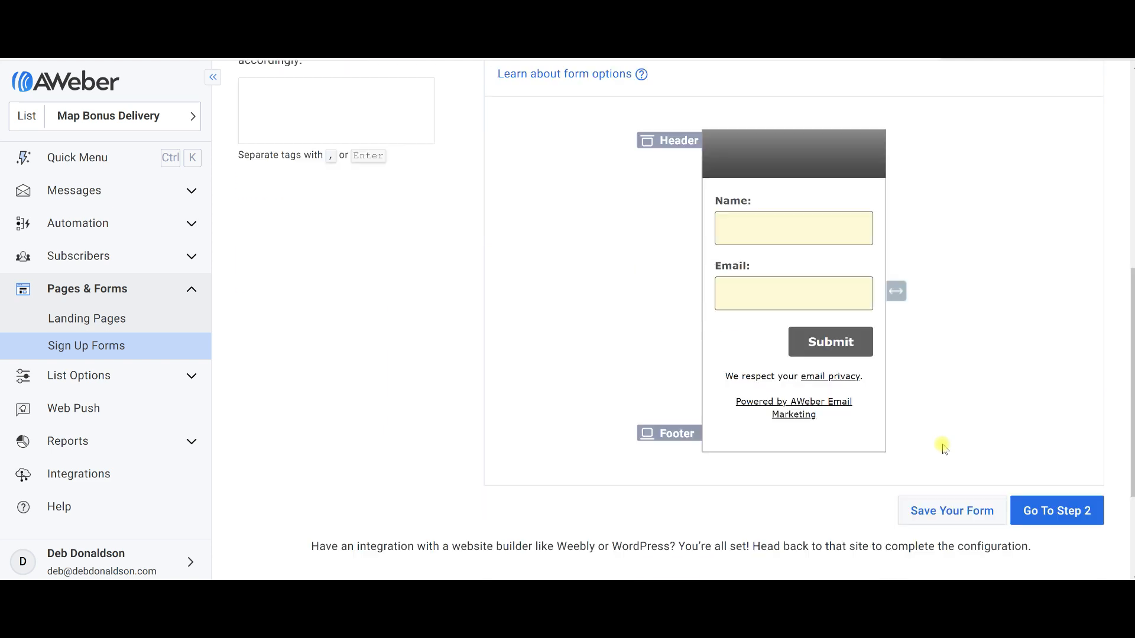
{"action": "left_click", "coordinate": [768, 413]}
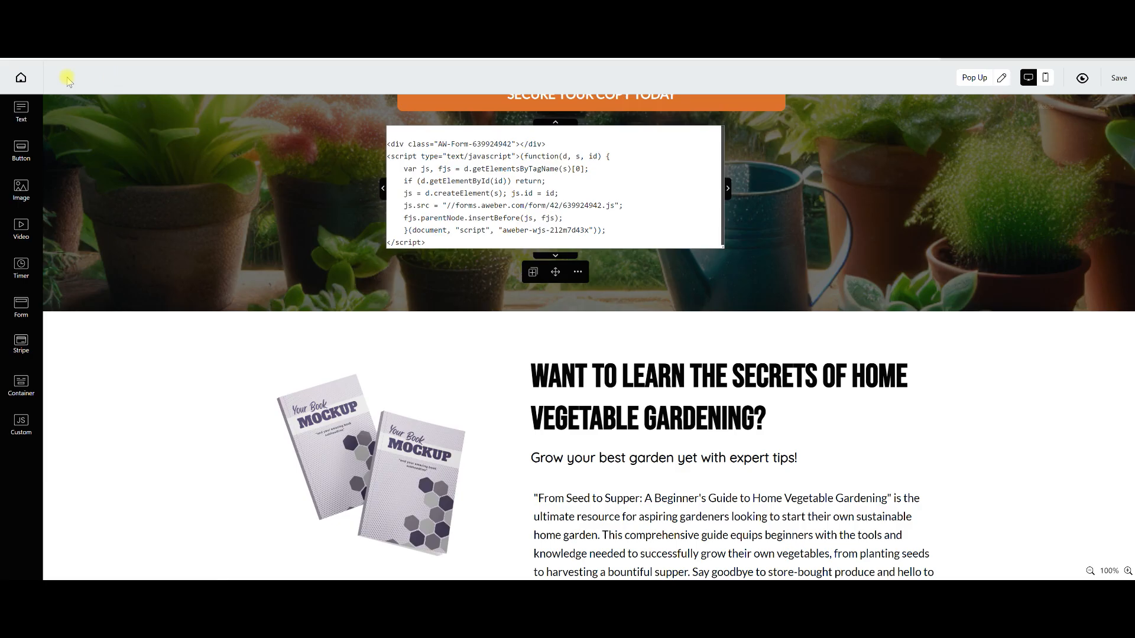
Step: Look over the lead page designs and return to the overview of the "Untitled 2" funnel
{"action": "scroll", "coordinate": [56, 160], "scroll_direction": "up", "scroll_amount": 5}
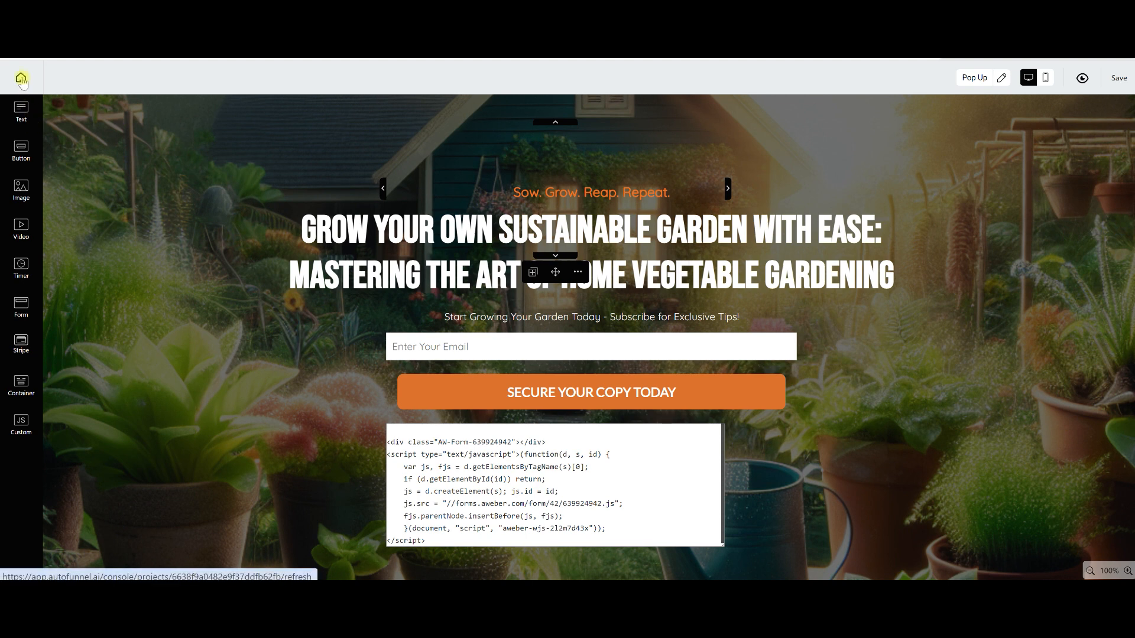
{"action": "left_click", "coordinate": [21, 79]}
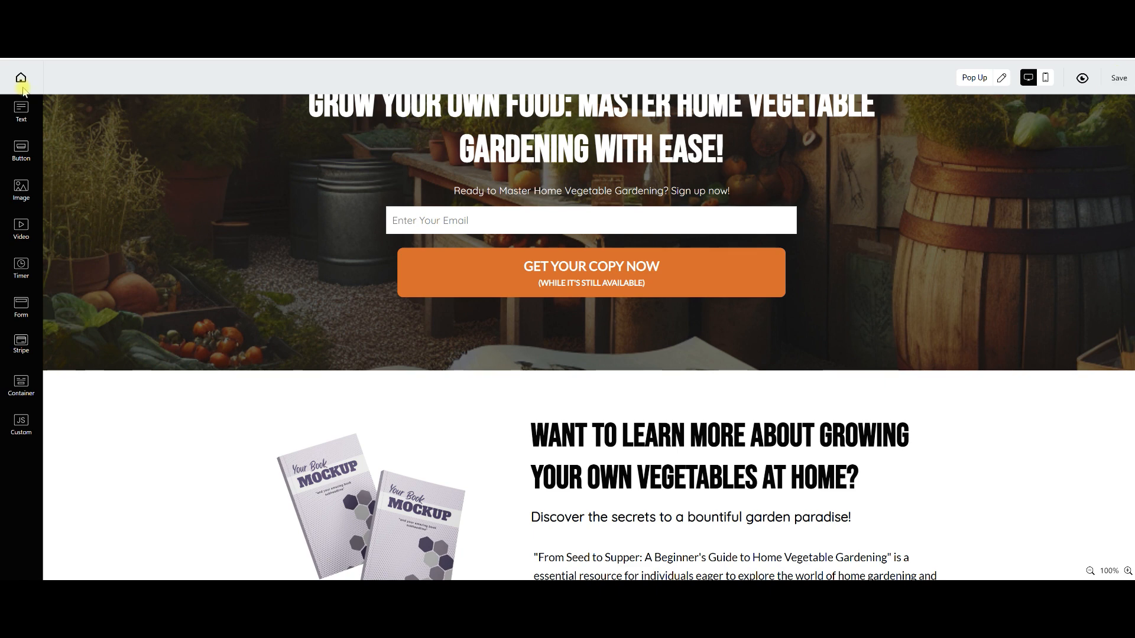
{"action": "scroll", "coordinate": [100, 201], "scroll_direction": "up", "scroll_amount": 2}
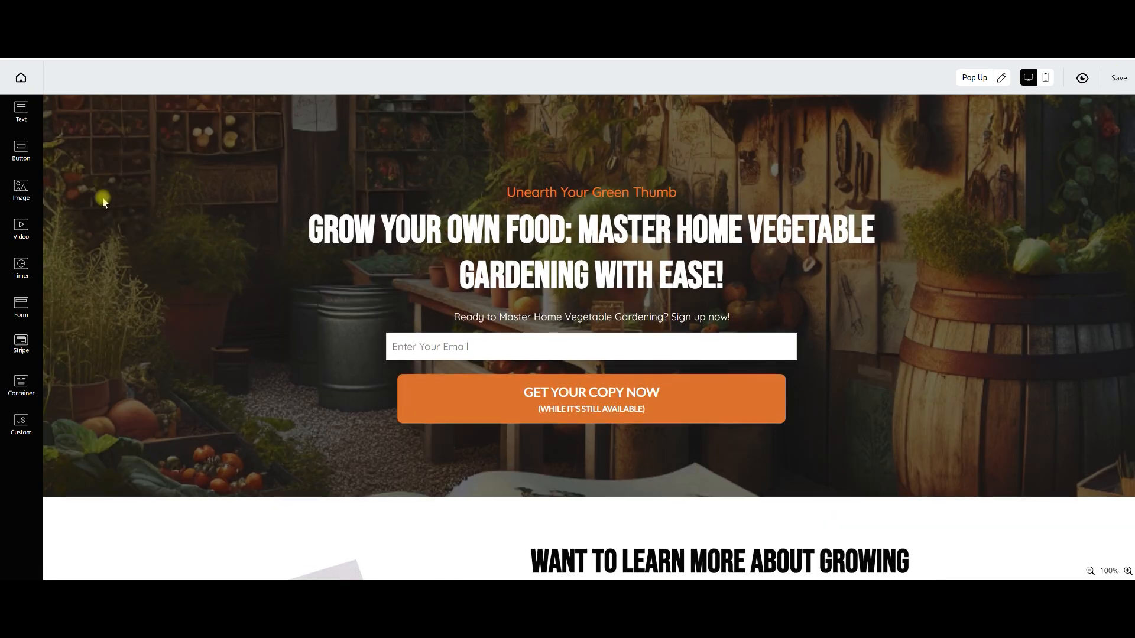
{"action": "left_click", "coordinate": [21, 79]}
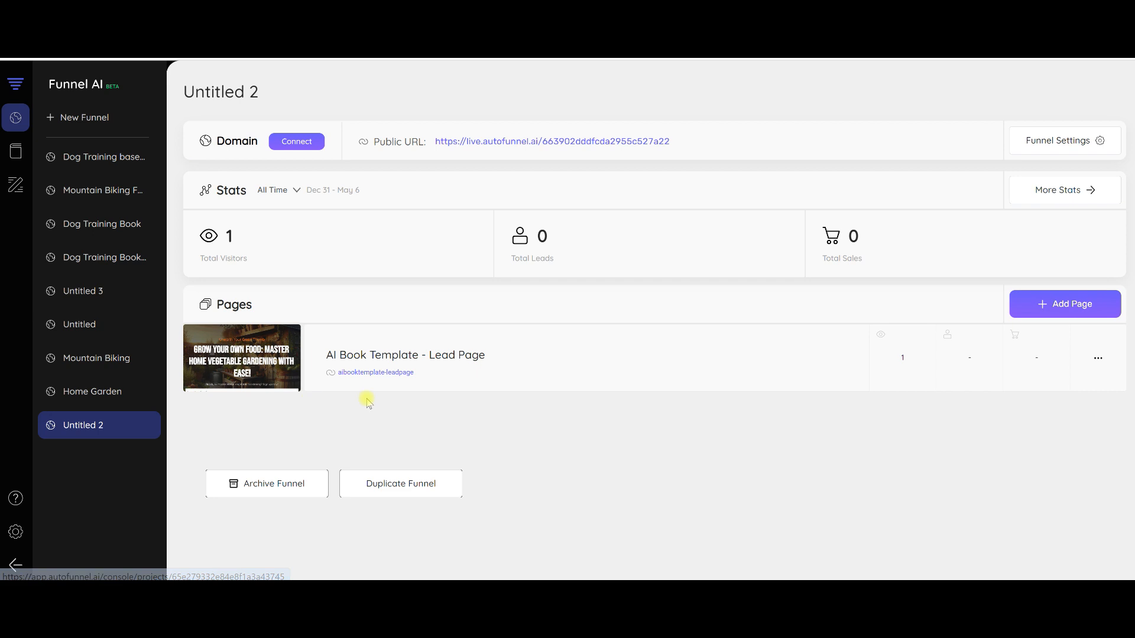
Step: Add a thank you page from the first AI "Congratulations!" template, with product name "From Seed to Supper: A Beginner's Guide to Home Vegetable Gardening"
{"action": "left_click", "coordinate": [1053, 312]}
{"action": "left_click", "coordinate": [767, 104]}
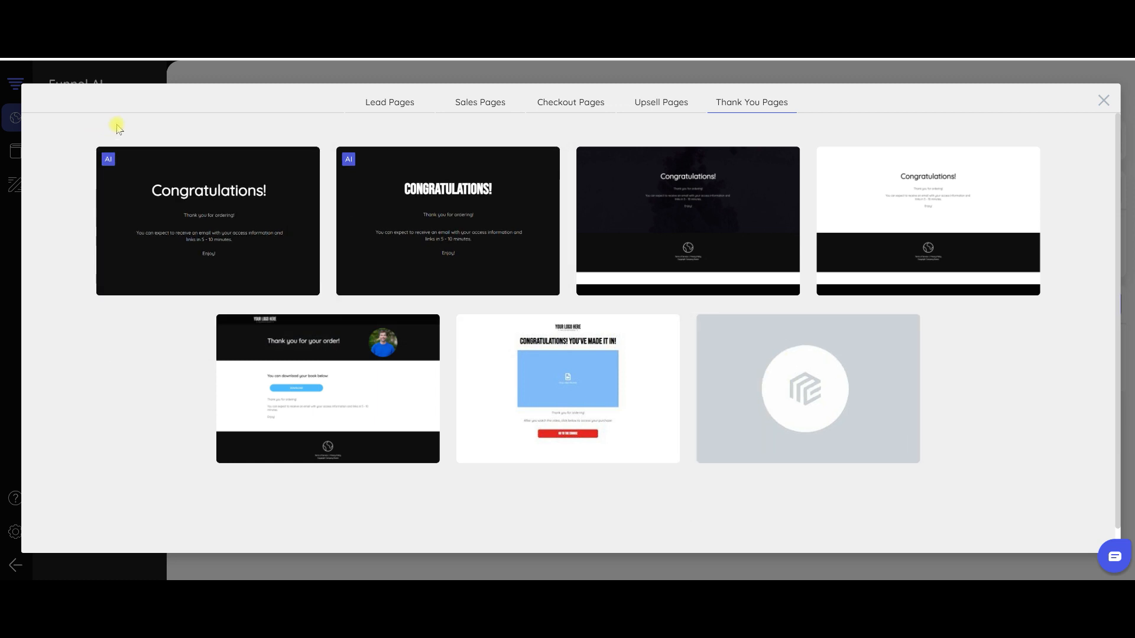
{"action": "left_click", "coordinate": [225, 223]}
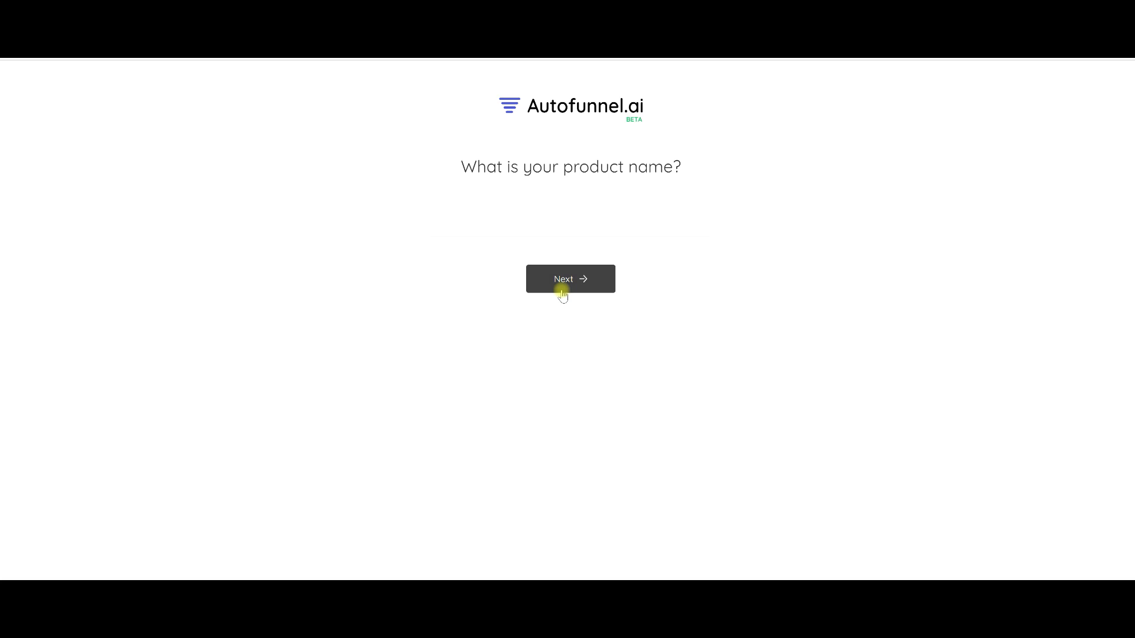
{"action": "left_click", "coordinate": [540, 220]}
{"action": "type", "text": "ed to Supper: A Beginner's Guide to Home Vegetable Gardening"}
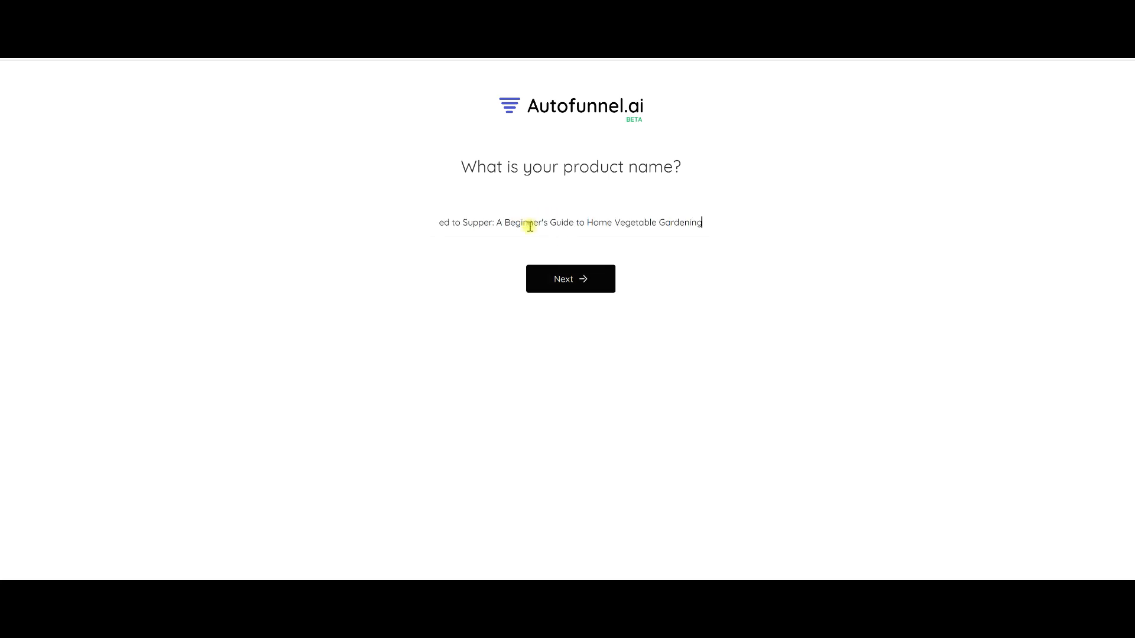
{"action": "left_click", "coordinate": [539, 276]}
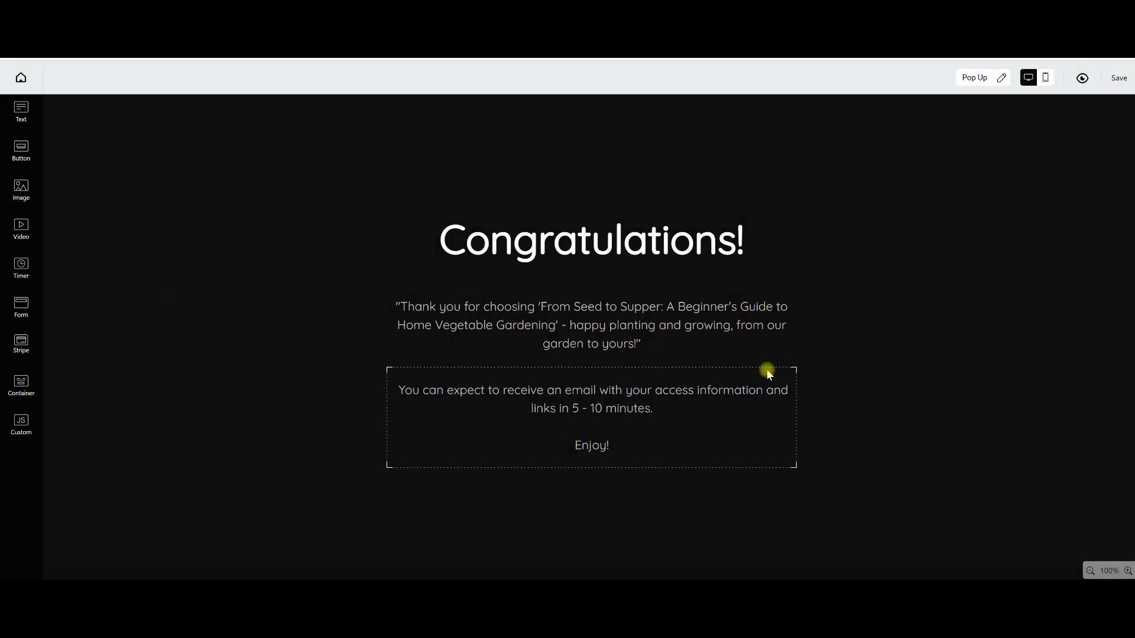
Step: Add a button below the "Enjoy!" text on the thank you page and label it "CLICK HERE TO DOWNLOAD YOUR BOOK"
{"action": "scroll", "coordinate": [633, 364], "scroll_direction": "down", "scroll_amount": 3}
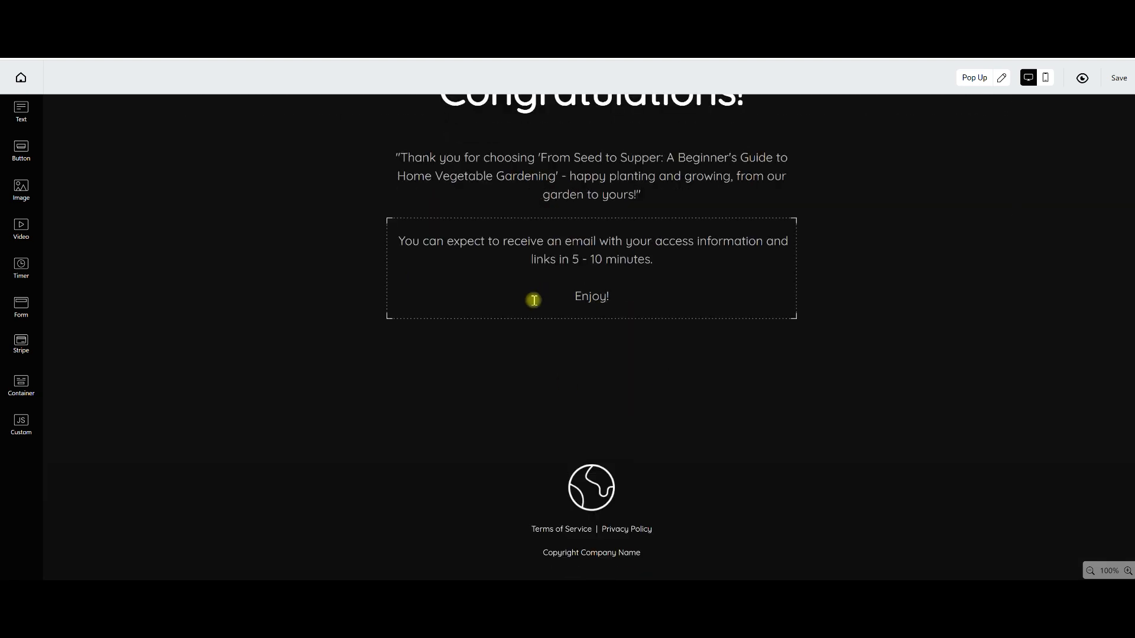
{"action": "left_click_drag", "start_coordinate": [21, 154], "coordinate": [589, 313]}
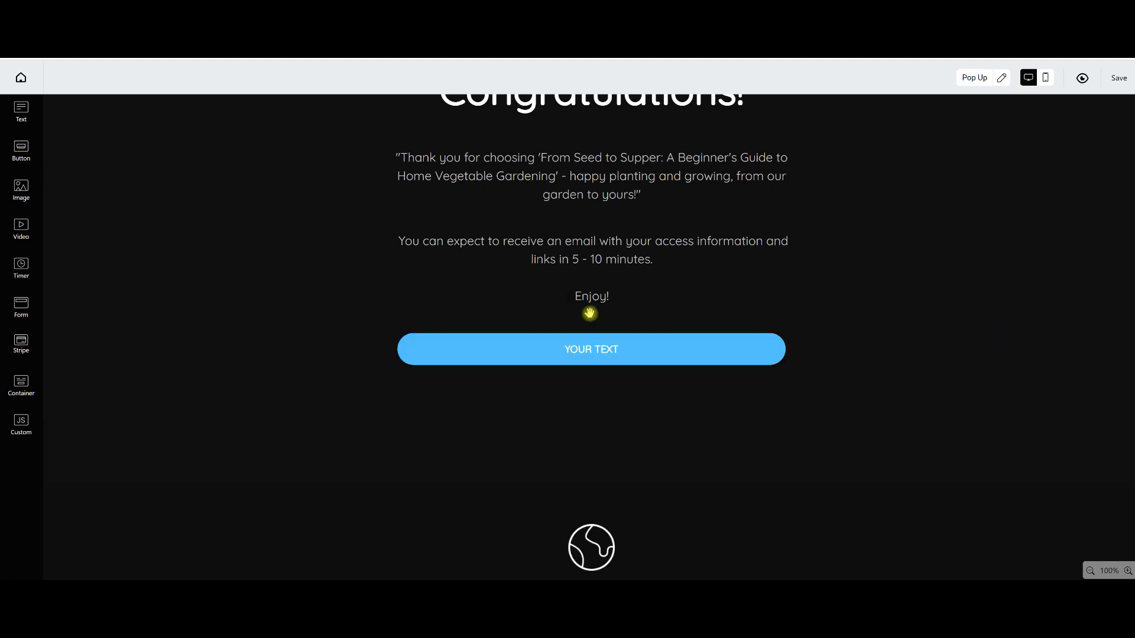
{"action": "left_click", "coordinate": [608, 349]}
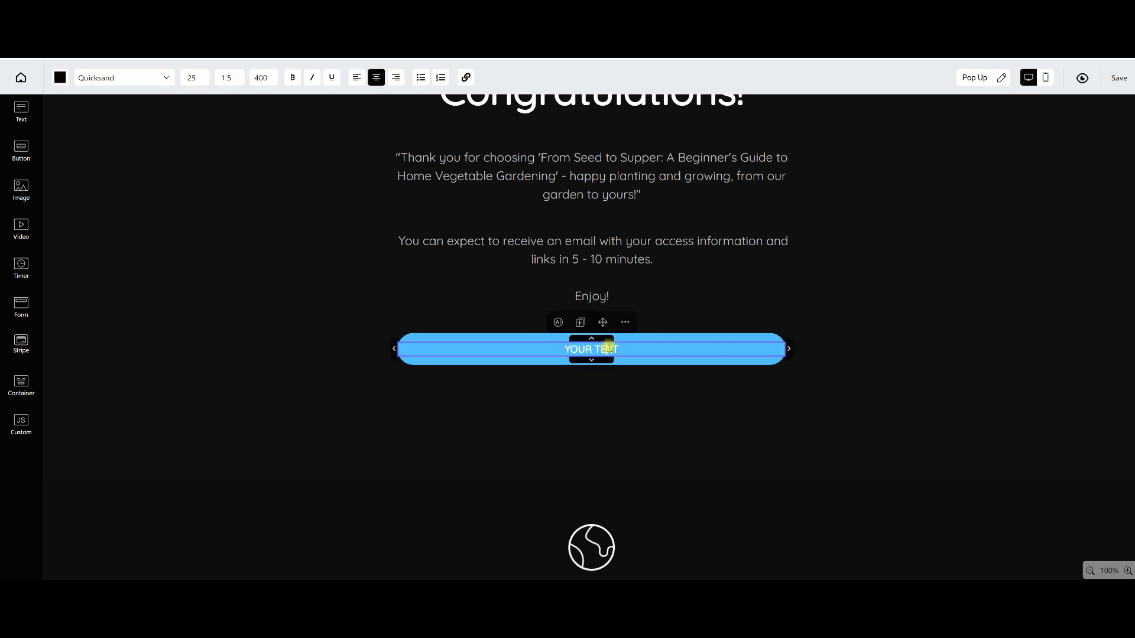
{"action": "left_click_drag", "start_coordinate": [619, 349], "coordinate": [560, 353]}
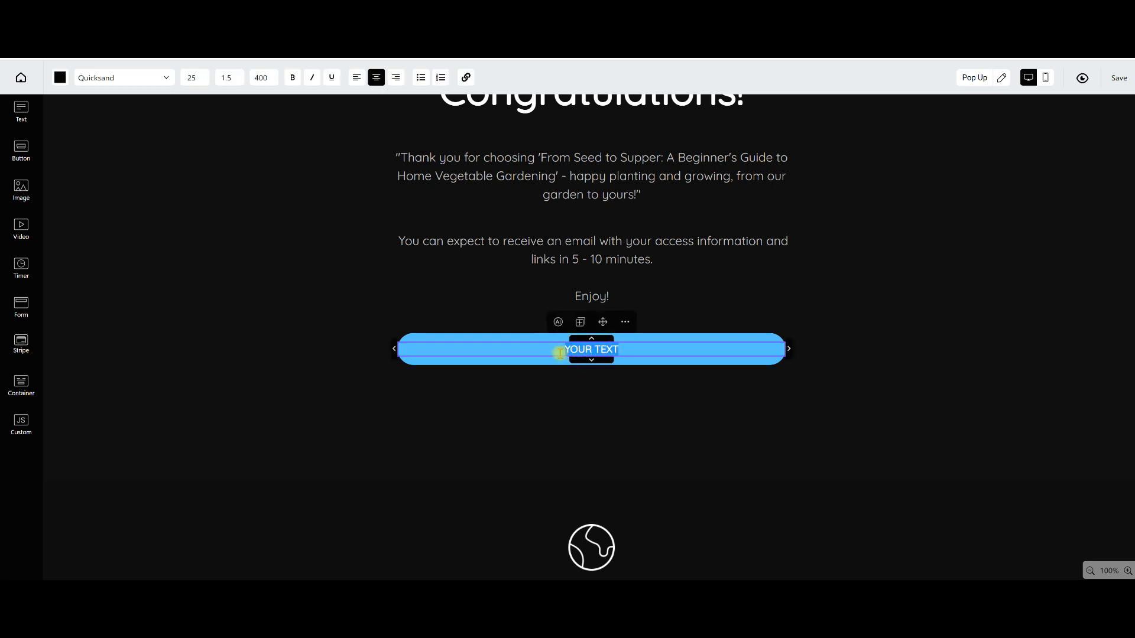
{"action": "type", "text": "CKICK HE"}
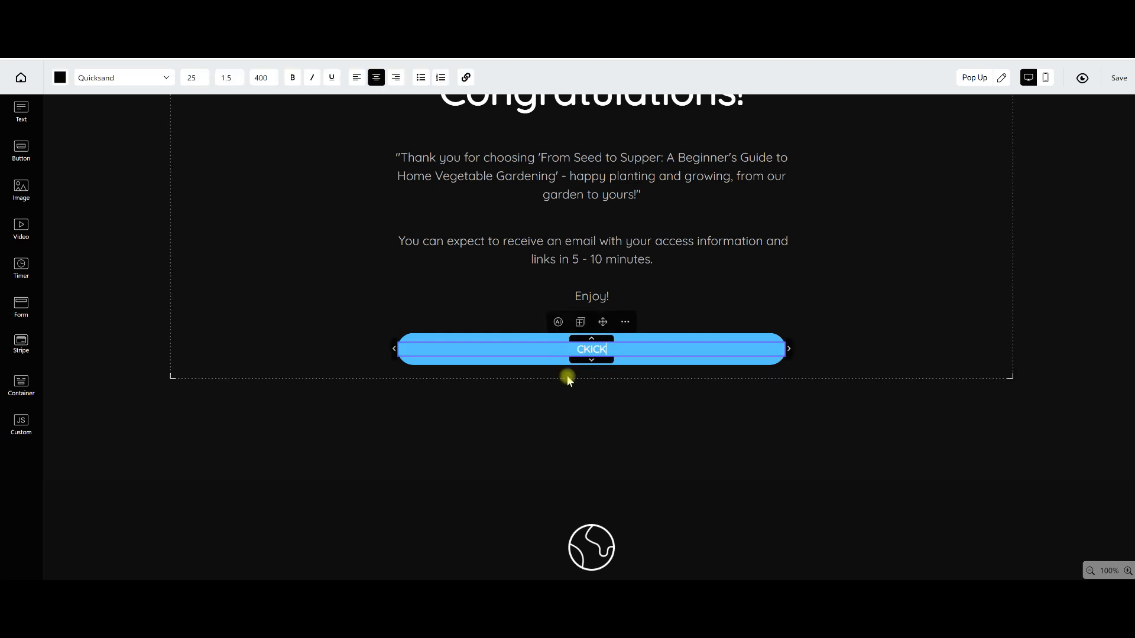
{"action": "key", "text": "BackSpace"}
{"action": "key", "text": "BackSpace"}
{"action": "key", "text": "BackSpace"}
{"action": "key", "text": "BackSpace"}
{"action": "key", "text": "BackSpace"}
{"action": "key", "text": "BackSpace"}
{"action": "key", "text": "BackSpace"}
{"action": "type", "text": "LICK HERE TO"}
{"action": "type", "text": "DOWNLOAD YOUR BOOK"}
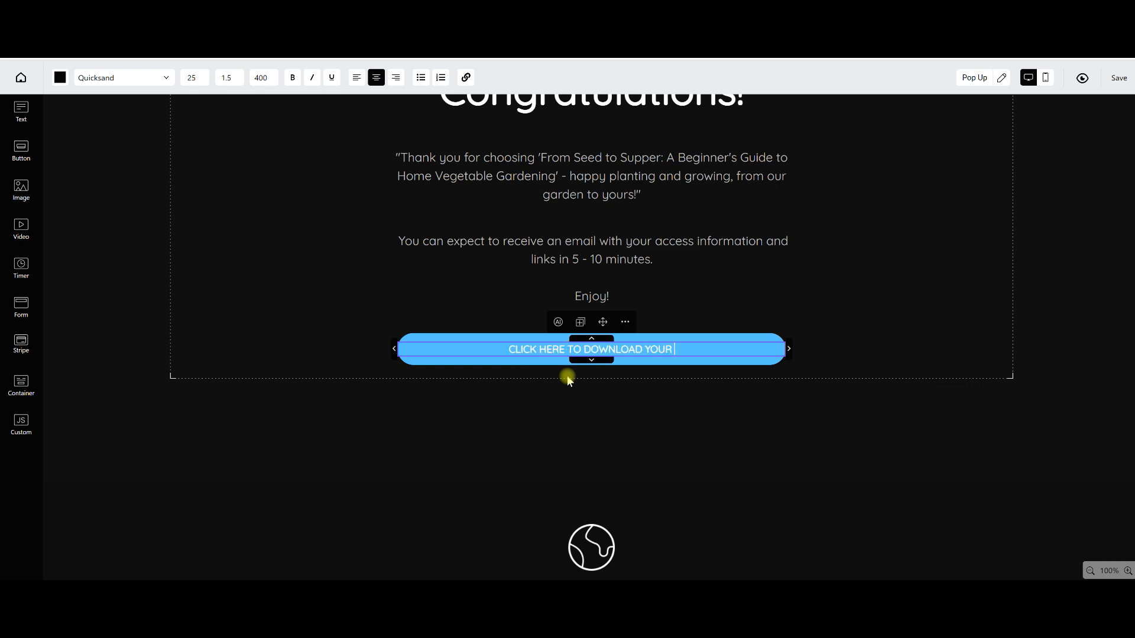
{"action": "left_click", "coordinate": [569, 427]}
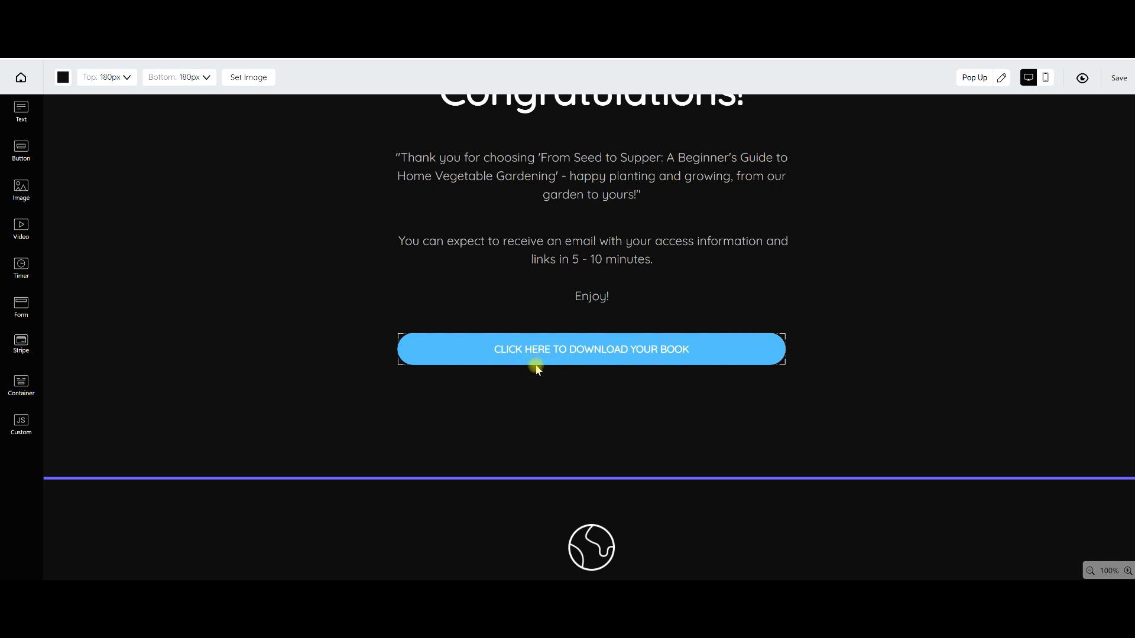
Step: Open the link entry for the download button's full label text and close it without adding a link
{"action": "left_click", "coordinate": [698, 344]}
{"action": "left_click_drag", "start_coordinate": [699, 344], "coordinate": [495, 350]}
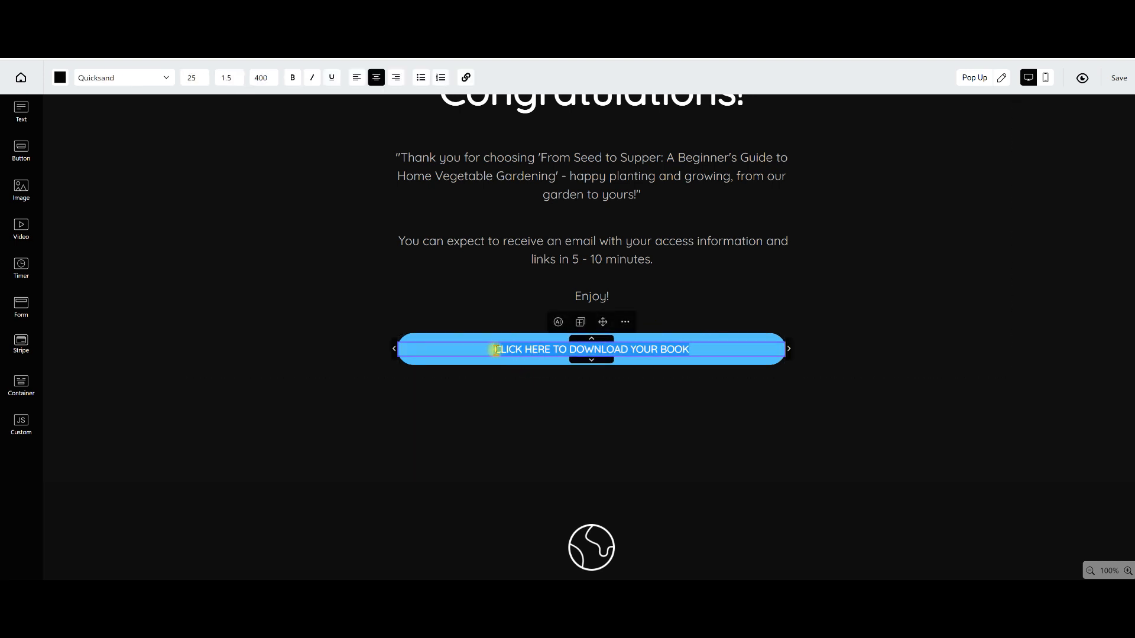
{"action": "left_click", "coordinate": [466, 77]}
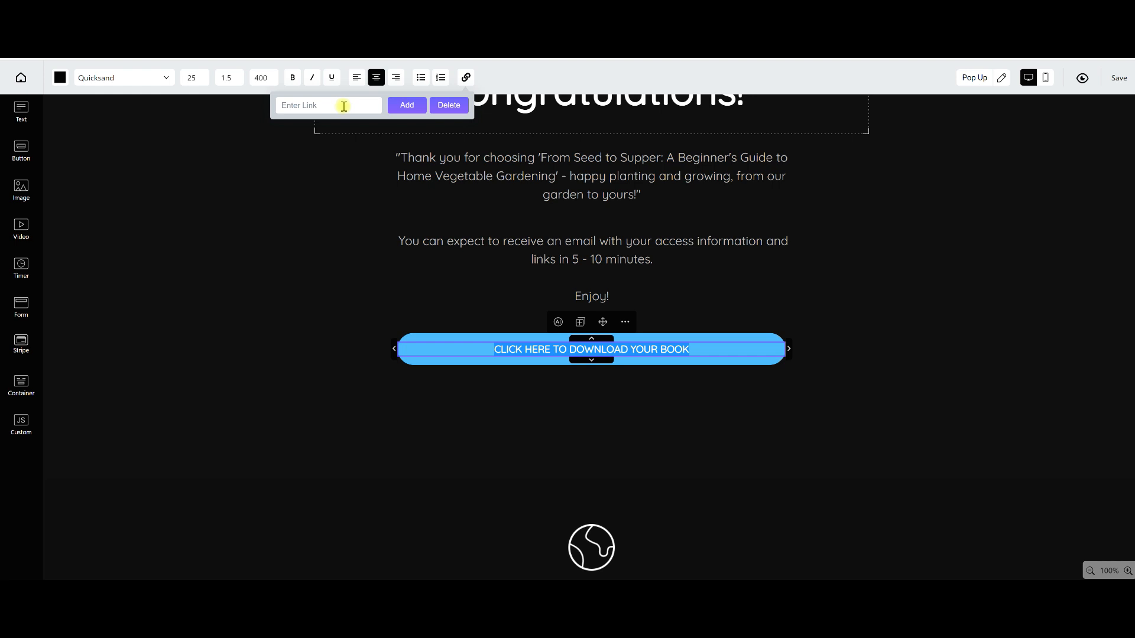
{"action": "left_click", "coordinate": [302, 105]}
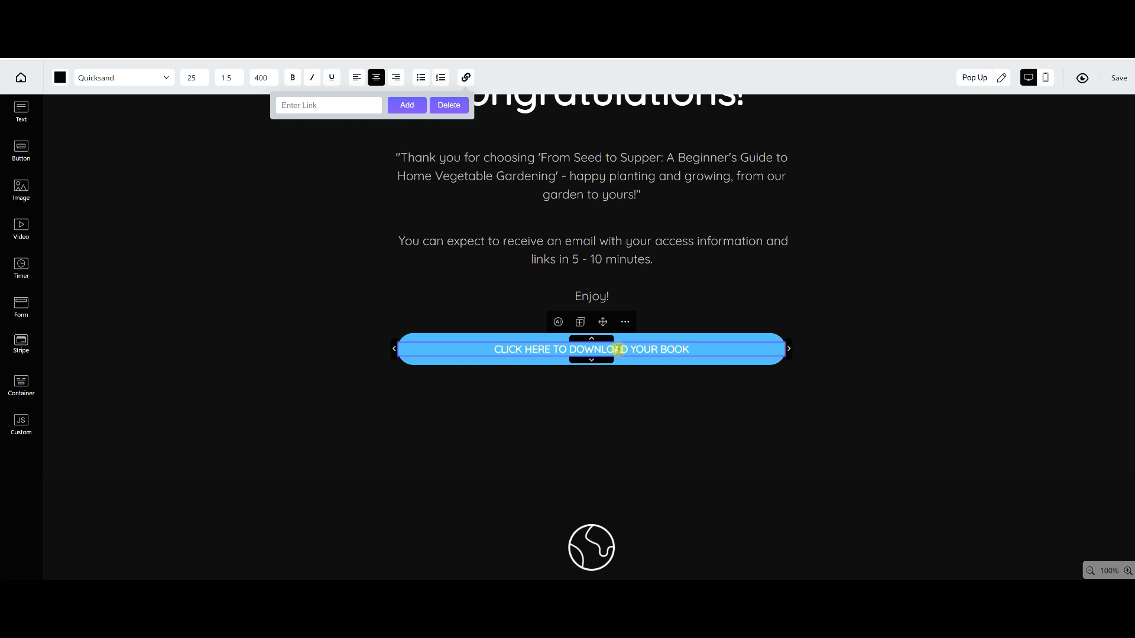
{"action": "scroll", "coordinate": [958, 309], "scroll_direction": "up", "scroll_amount": 3}
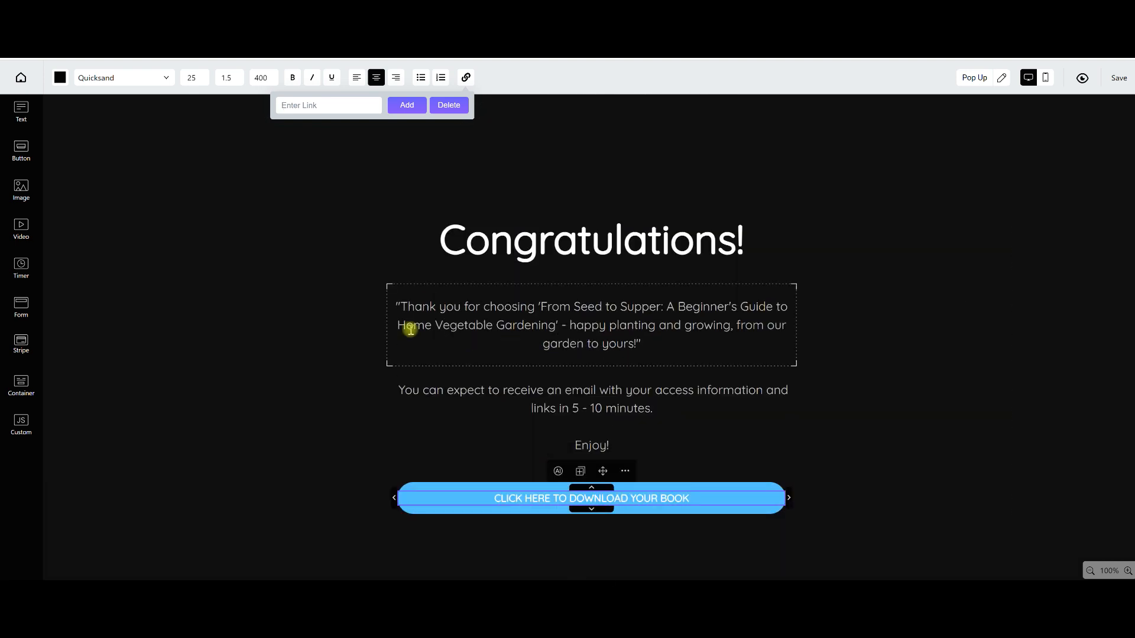
{"action": "left_click", "coordinate": [879, 328]}
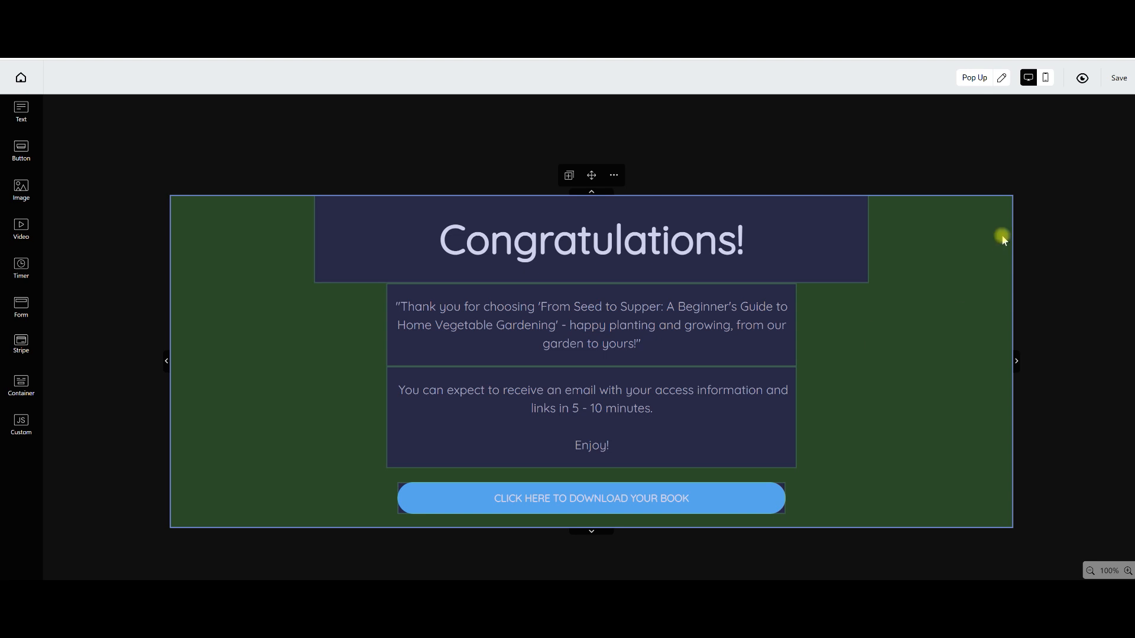
Step: Look over the whole thank you page with its download button and save the page
{"action": "left_click", "coordinate": [1069, 217]}
{"action": "scroll", "coordinate": [848, 352], "scroll_direction": "down", "scroll_amount": 3}
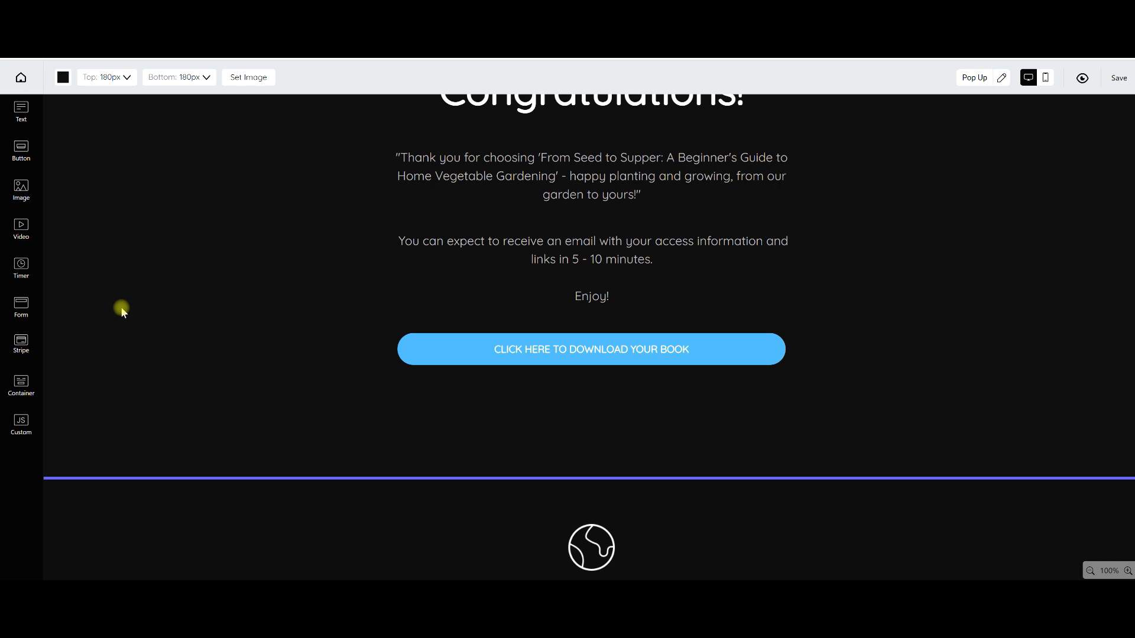
{"action": "scroll", "coordinate": [120, 309], "scroll_direction": "up", "scroll_amount": 3}
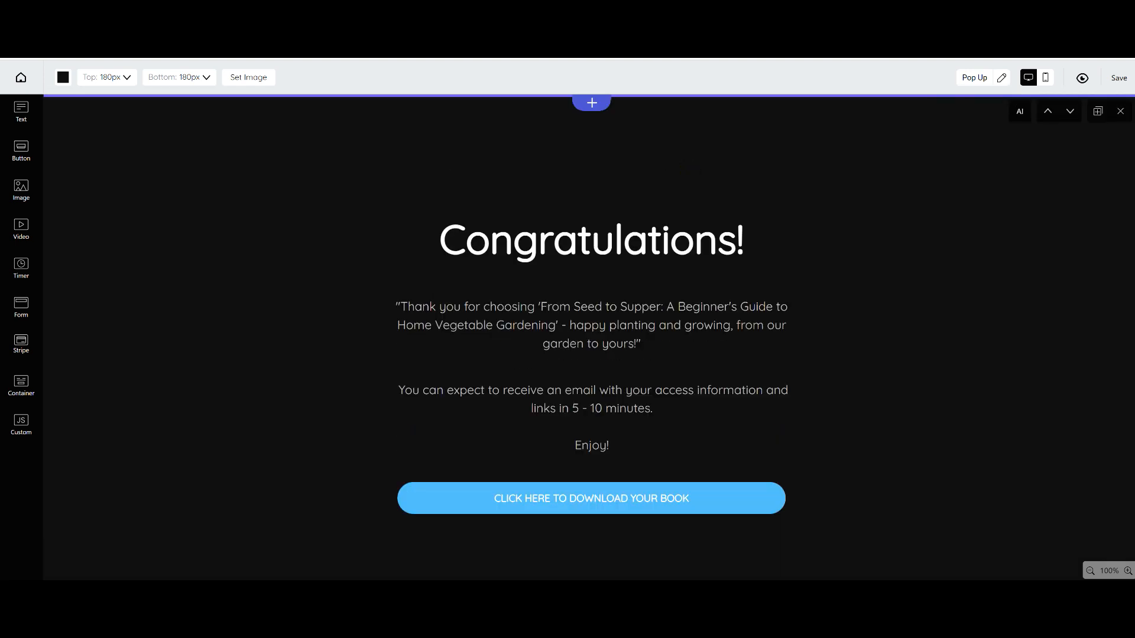
{"action": "left_click", "coordinate": [1117, 83]}
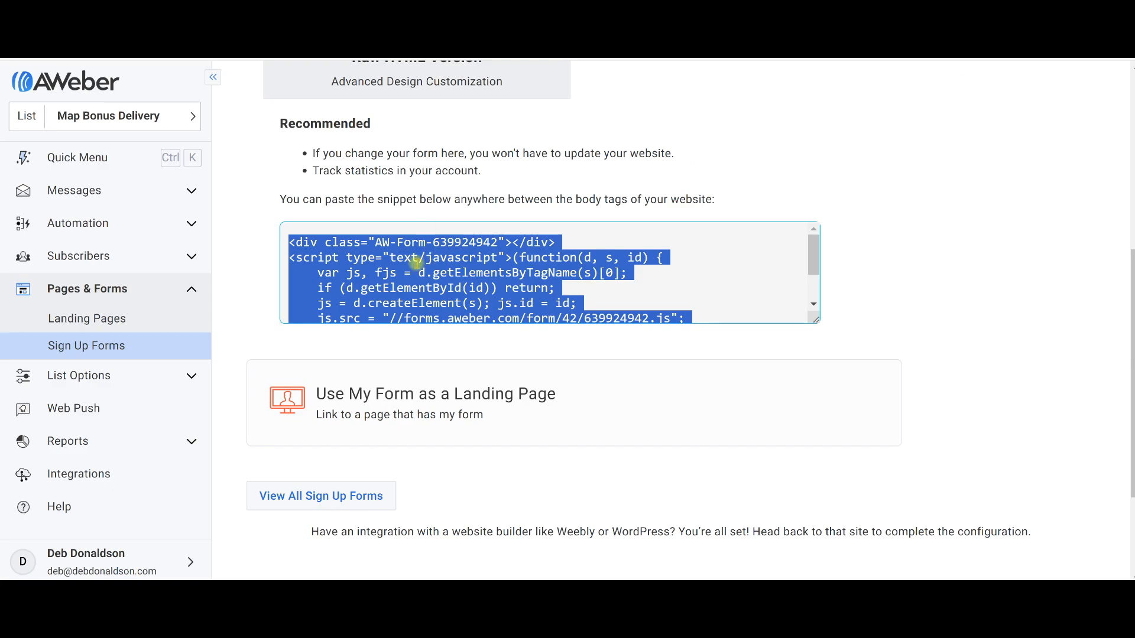
Step: Put the AWeber form's JavaScript snippet into the empty custom code block below the lead page's sign up line and save the page
{"action": "scroll", "coordinate": [946, 308], "scroll_direction": "up", "scroll_amount": 4}
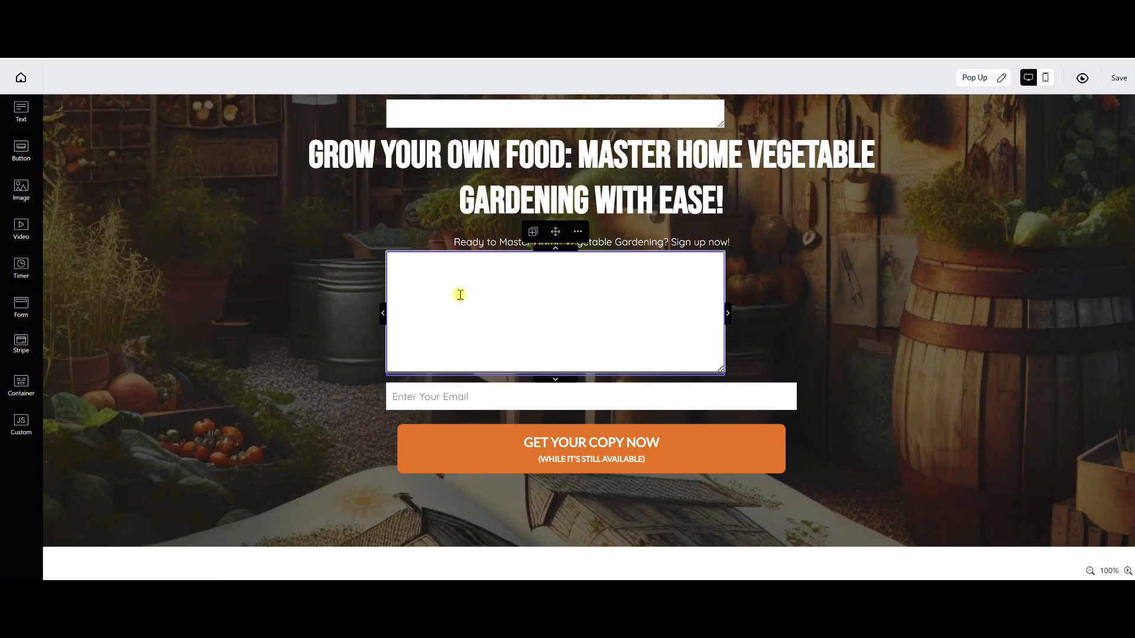
{"action": "type", "text": "<div class=\"AW-Form-639924942\"></div> <script type=\"text/javascript\">(function(d, s, id) {     var js, fjs = d.getElementsByTagName(s)[0];     if (d.getElementById(id)) return;     js = d.createElement(s); js.id = id;     js.src = \"//forms.aweber.com/form/42/639924942.js\";     fjs.parentNode.insertBefore(js, fjs);     }(document, \"script\", \"aweber-wjs-2l2m7d43x\")); </script>"}
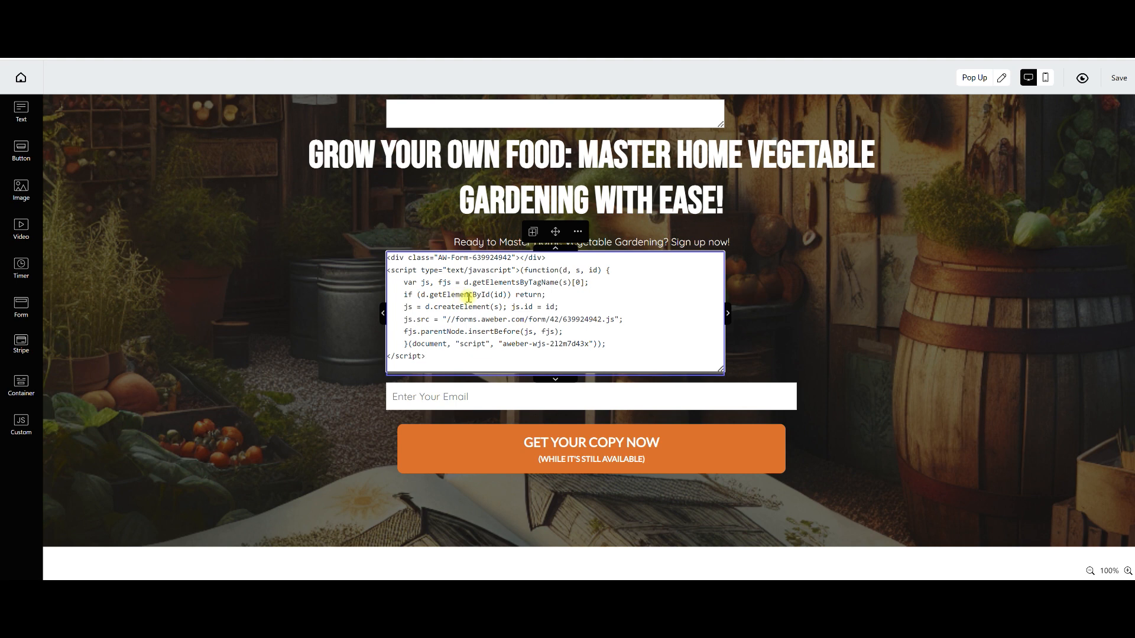
{"action": "left_click", "coordinate": [1119, 78]}
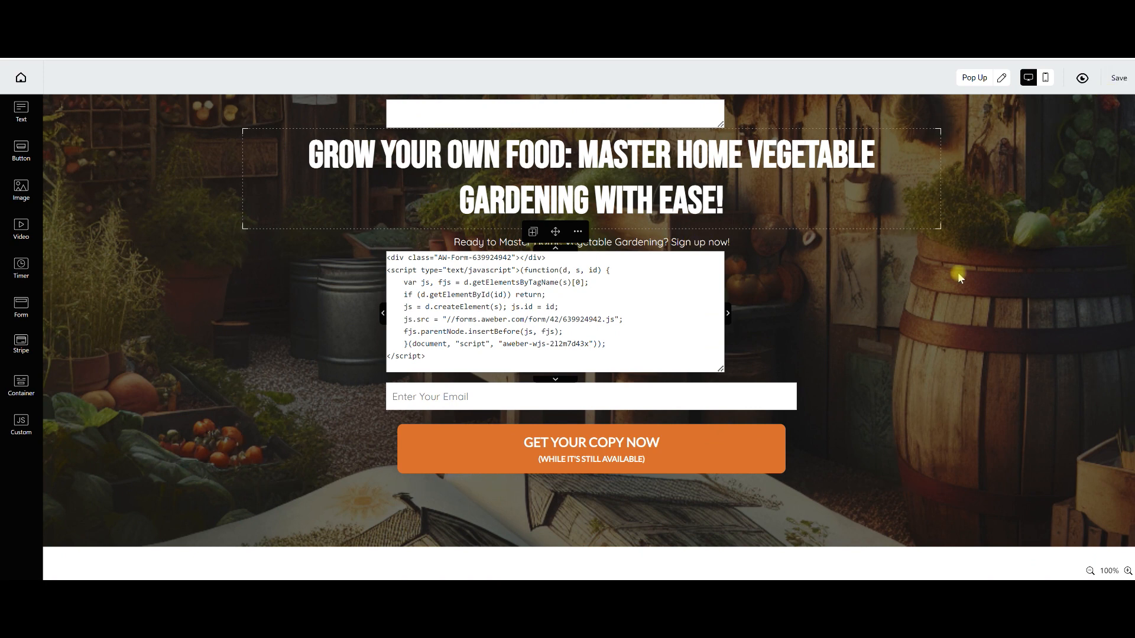
Step: Preview the lead page and check the AWeber sign up forms below the headline and below the book description
{"action": "left_click", "coordinate": [1082, 79]}
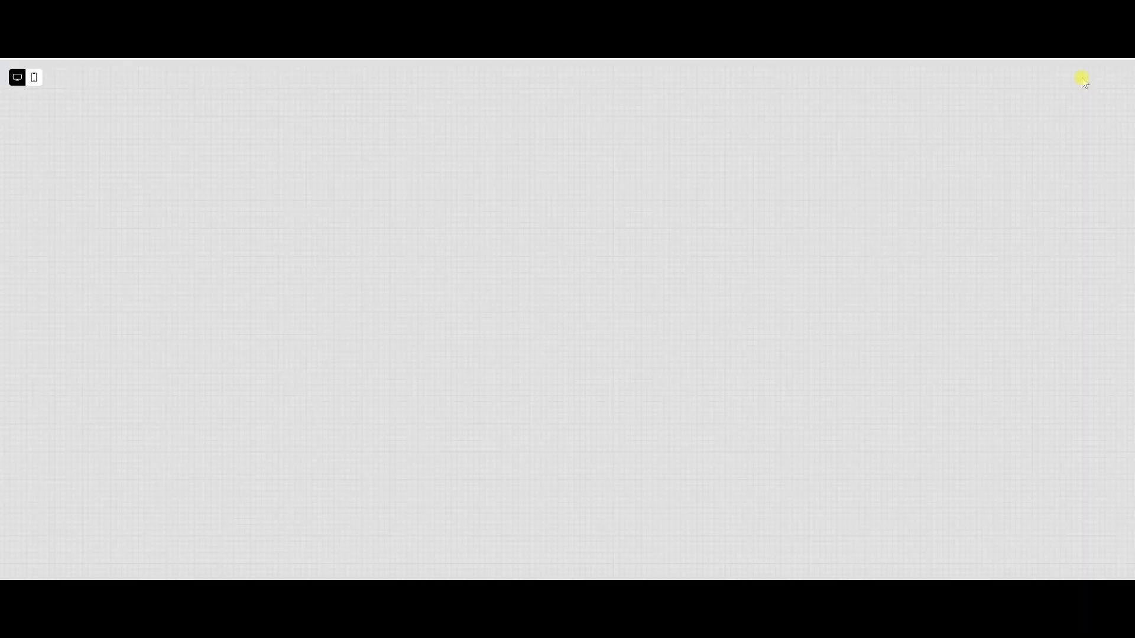
{"action": "scroll", "coordinate": [881, 337], "scroll_direction": "down", "scroll_amount": 7}
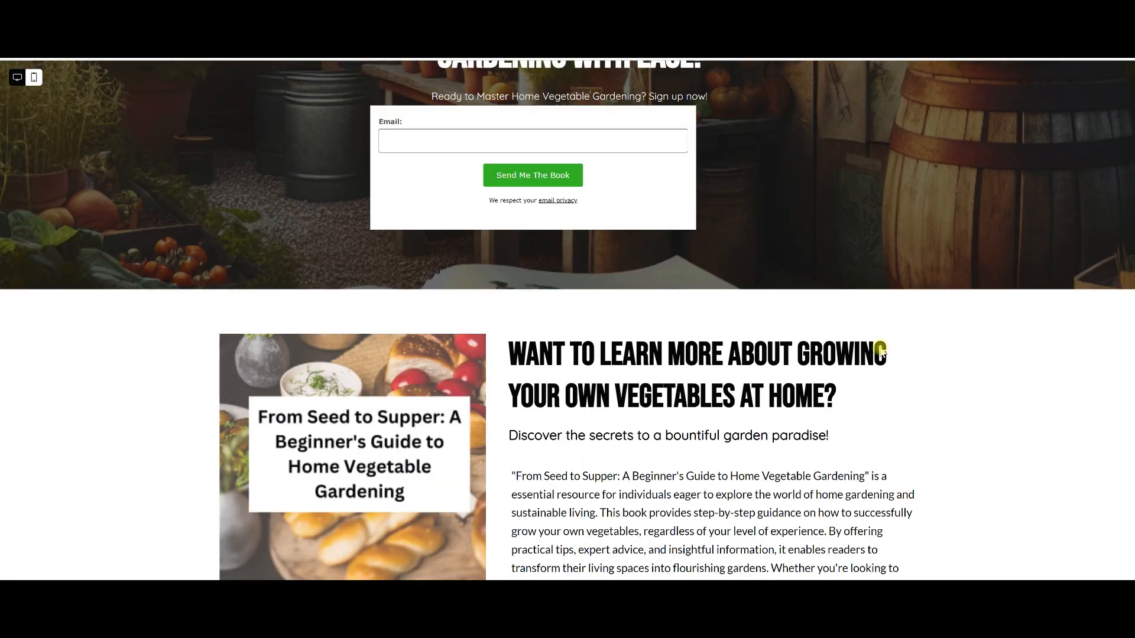
{"action": "scroll", "coordinate": [878, 350], "scroll_direction": "down", "scroll_amount": 2}
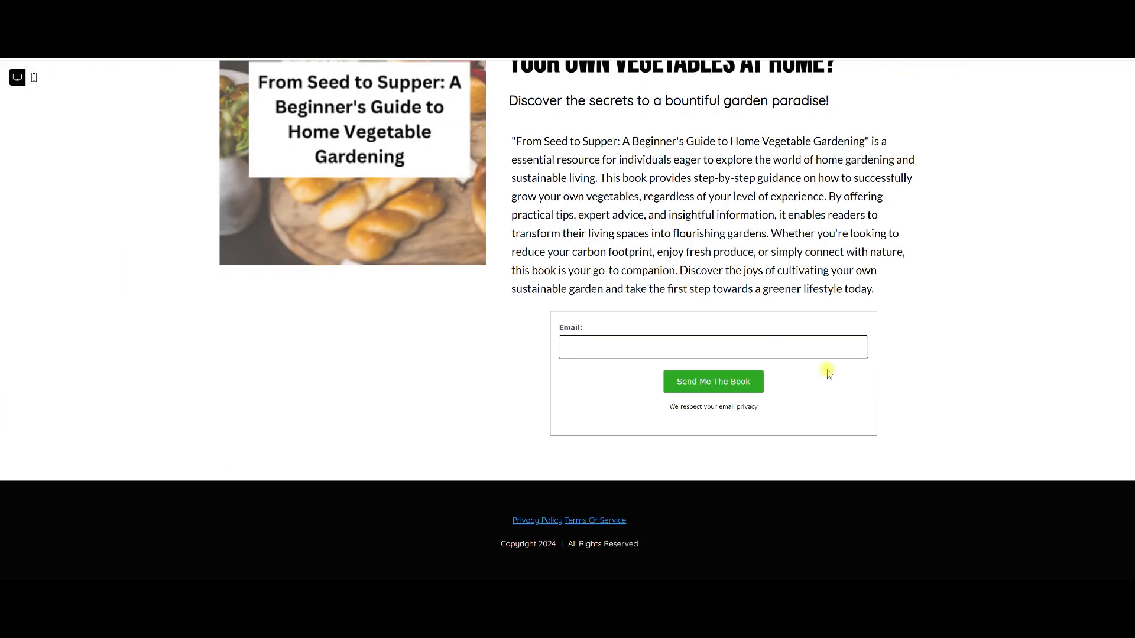
{"action": "scroll", "coordinate": [753, 257], "scroll_direction": "up", "scroll_amount": 5}
{"action": "scroll", "coordinate": [755, 263], "scroll_direction": "up", "scroll_amount": 4}
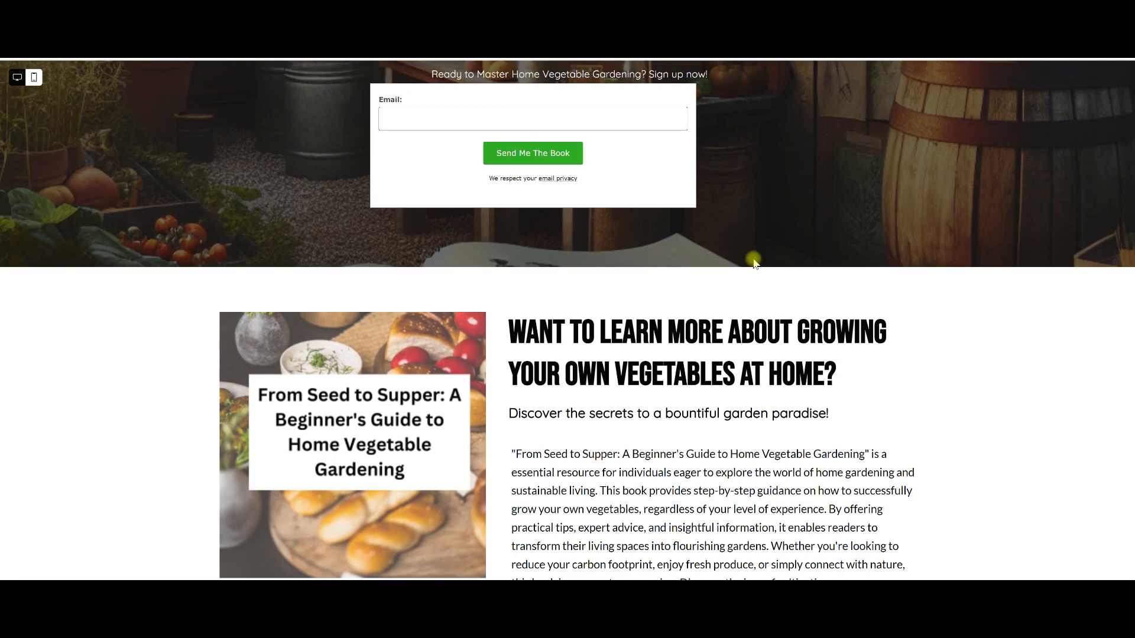
{"action": "scroll", "coordinate": [805, 275], "scroll_direction": "down", "scroll_amount": 4}
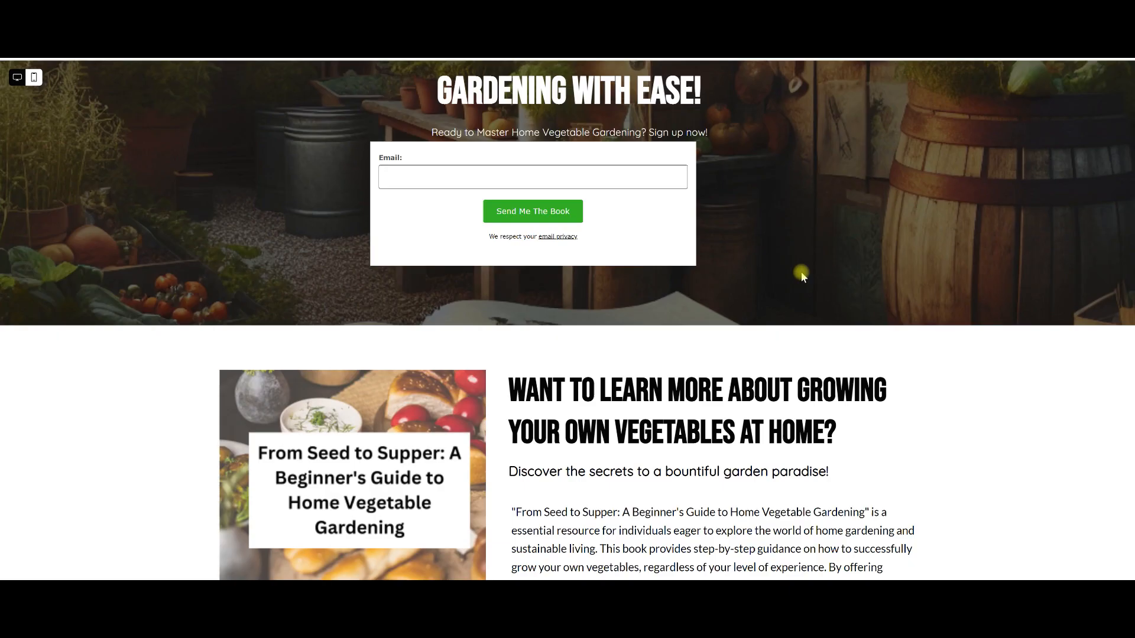
{"action": "scroll", "coordinate": [872, 186], "scroll_direction": "down", "scroll_amount": 5}
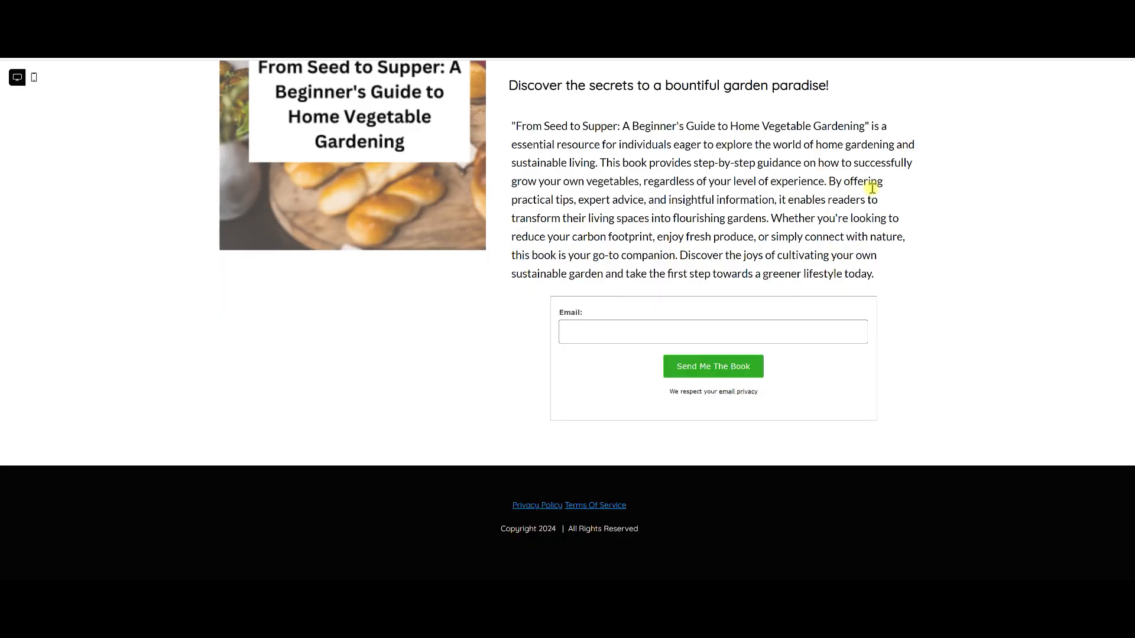
{"action": "scroll", "coordinate": [864, 186], "scroll_direction": "up", "scroll_amount": 2}
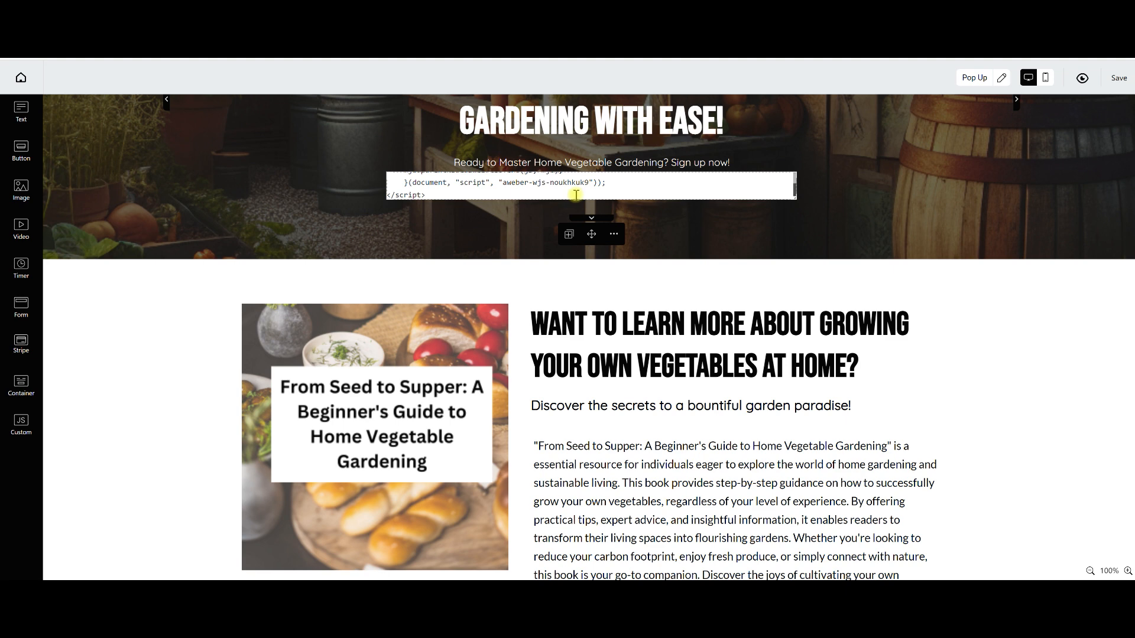
Step: Return to the "Untitled 2" funnel overview and open the "AI Book Template - Thank You Copy-1" page for editing
{"action": "scroll", "coordinate": [615, 256], "scroll_direction": "down", "scroll_amount": 3}
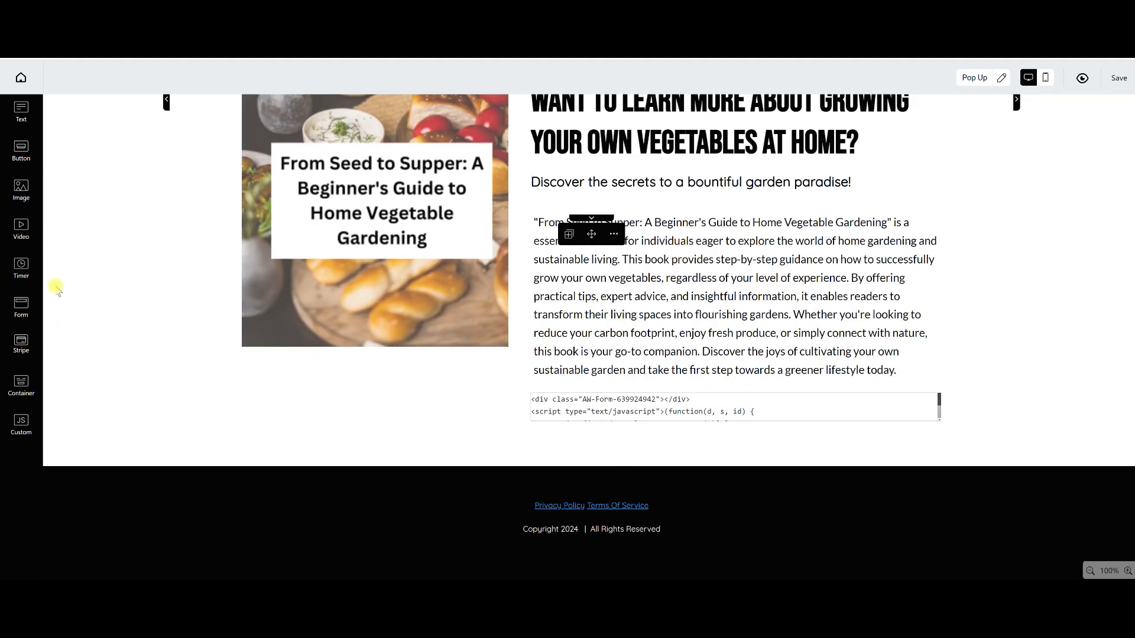
{"action": "scroll", "coordinate": [69, 273], "scroll_direction": "up", "scroll_amount": 4}
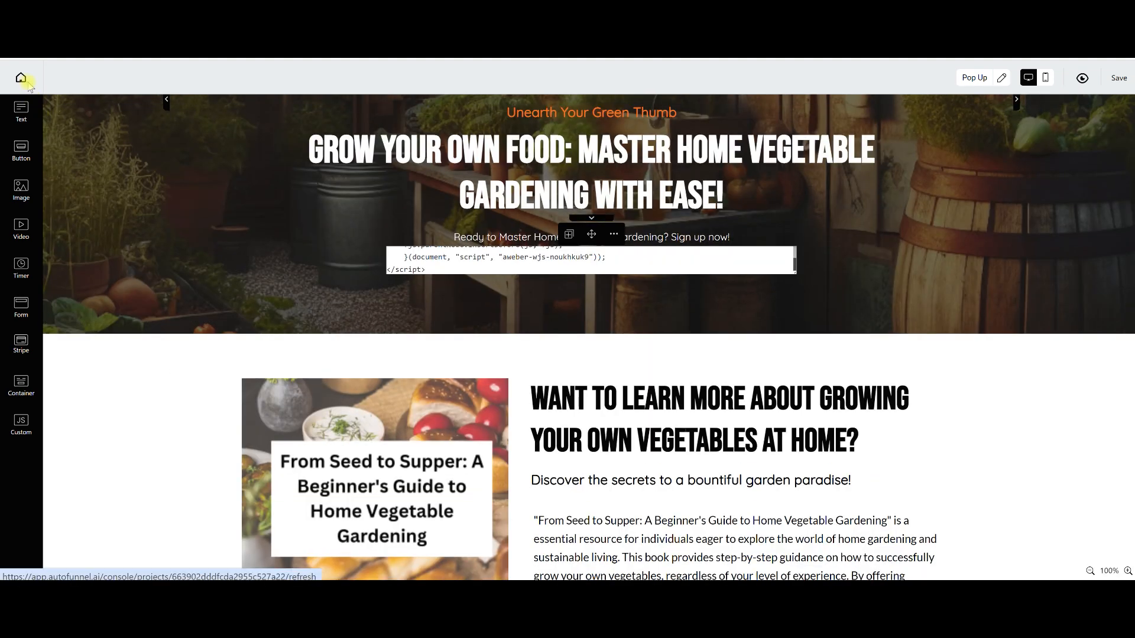
{"action": "left_click", "coordinate": [27, 84]}
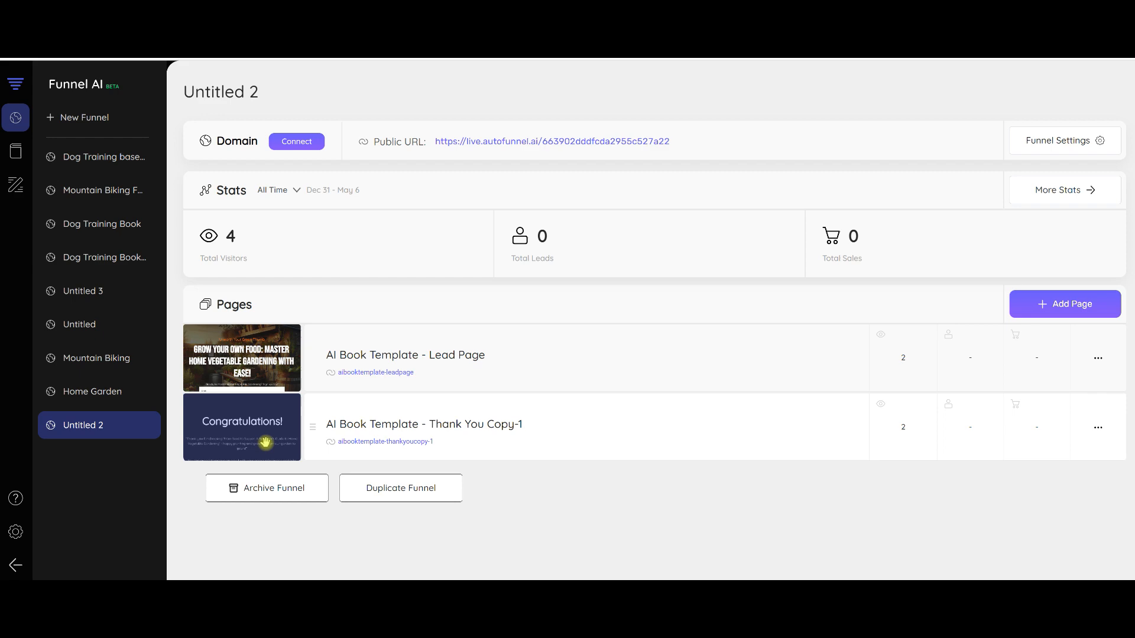
{"action": "left_click", "coordinate": [265, 442]}
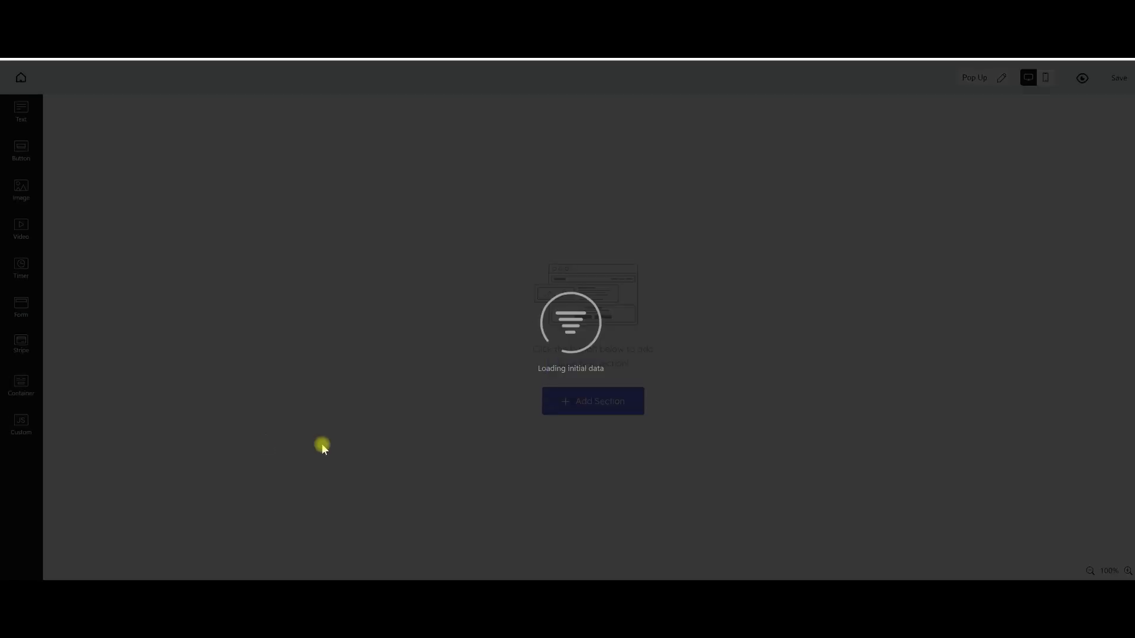